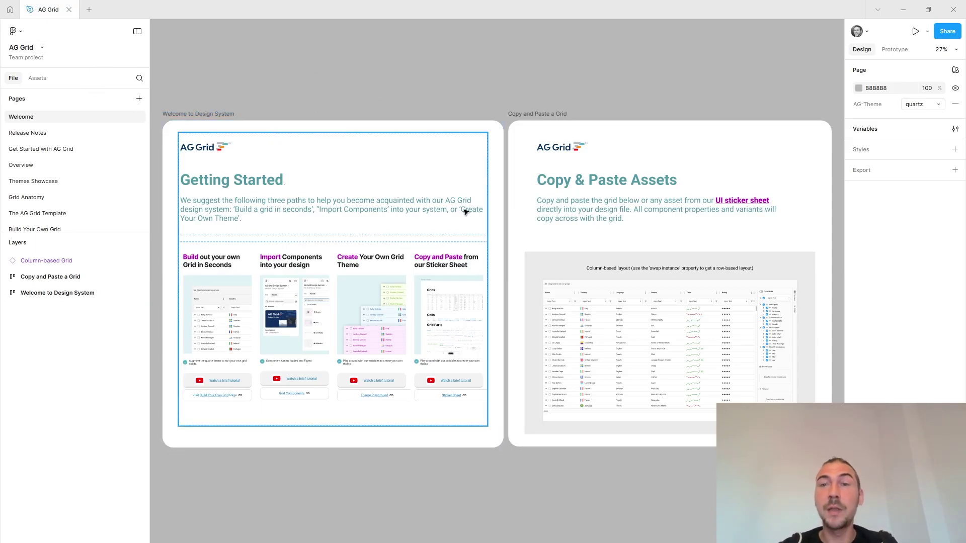
# Step: Inspect the typography settings of the "Copy & Paste Assets" text block
pyautogui.keyDown('ctrl'); pyautogui.click(595, 186); pyautogui.keyUp('ctrl')
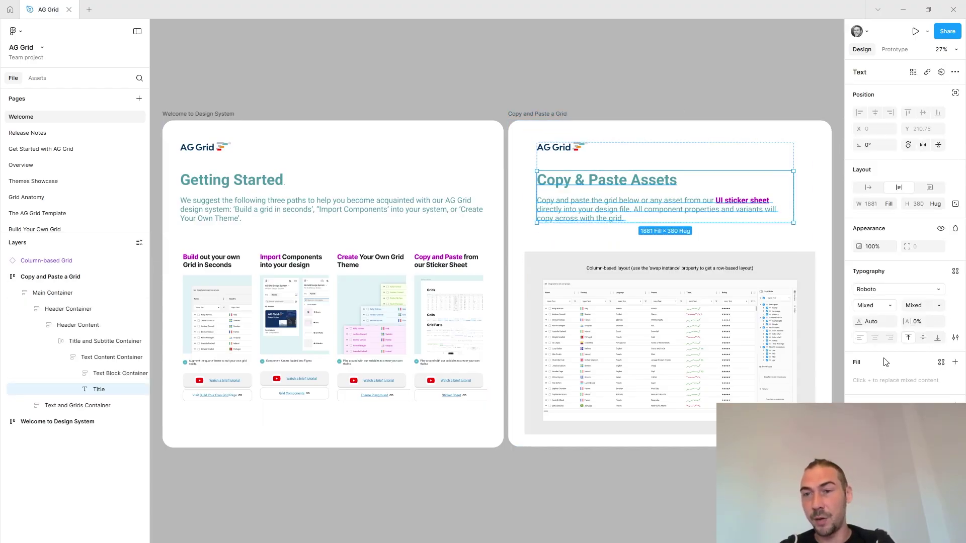
pyautogui.click(630, 69)
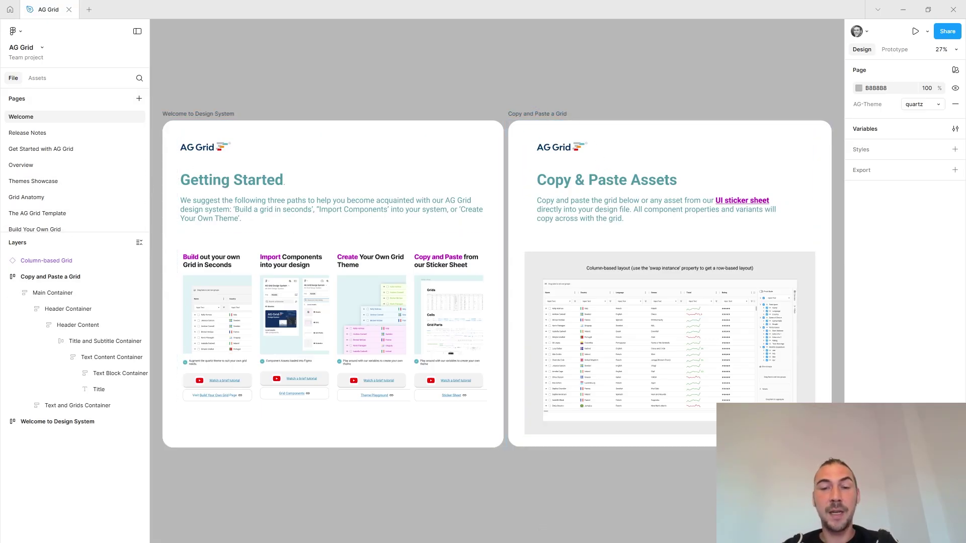
# Step: Run the Text Styles Manager development plugin on the file
pyautogui.hotkey('ctrl', 'k')
pyautogui.click(442, 396)
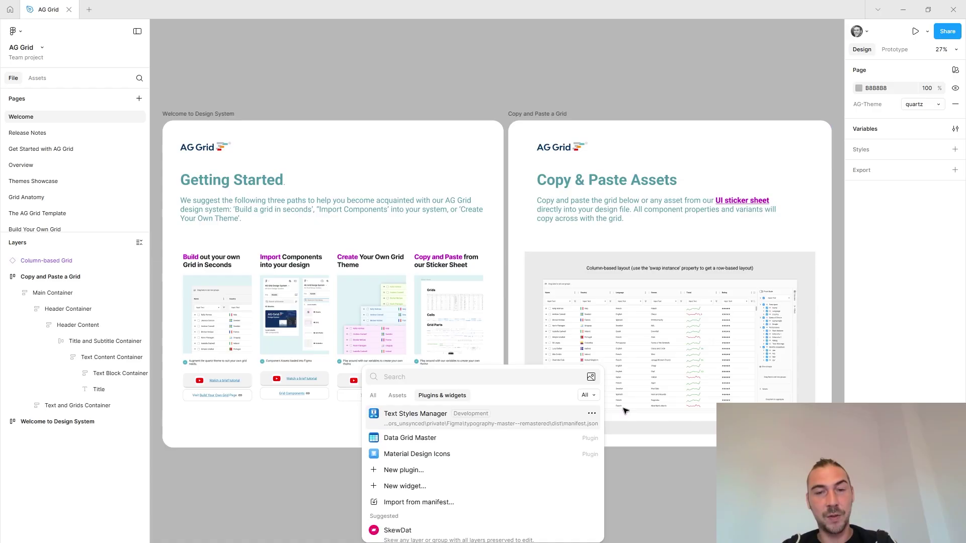
pyautogui.click(522, 412)
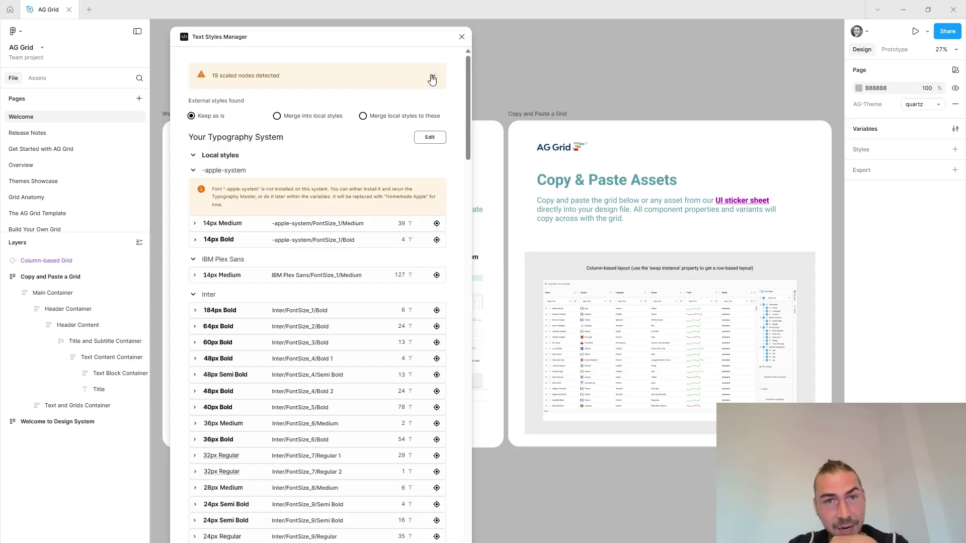
# Step: Review the complete typography system list, covering the local styles of every font and the external styles
pyautogui.scroll(-10, 332, 216)
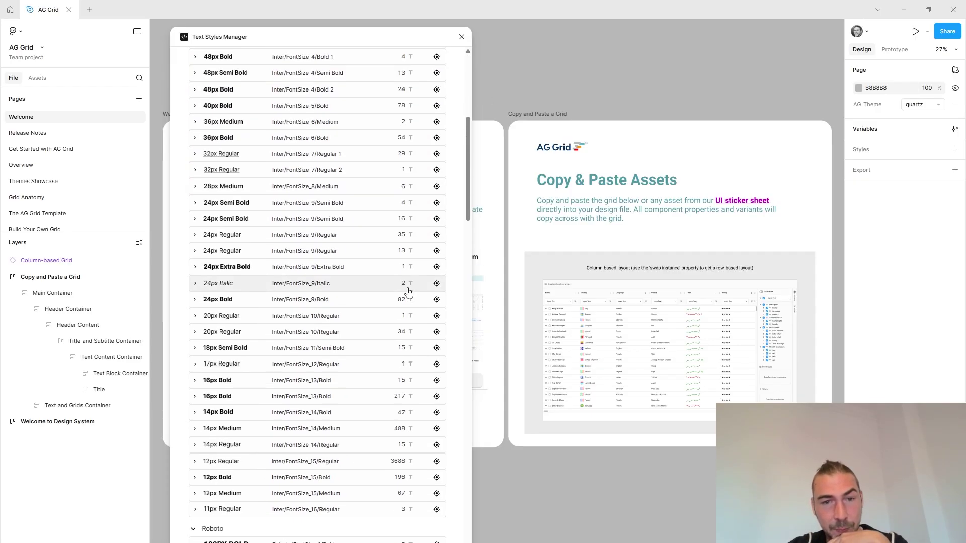
pyautogui.scroll(-10, 283, 204)
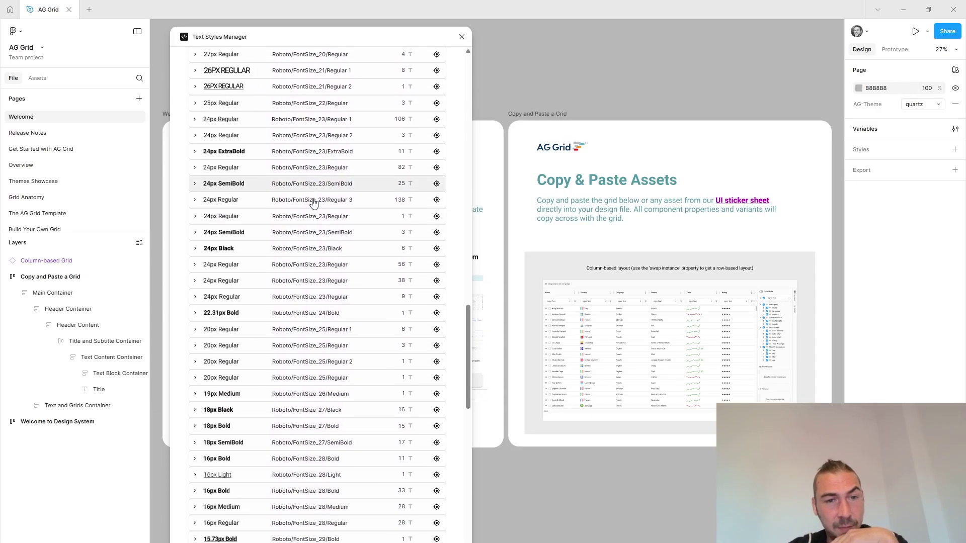
pyautogui.scroll(-5, 318, 208)
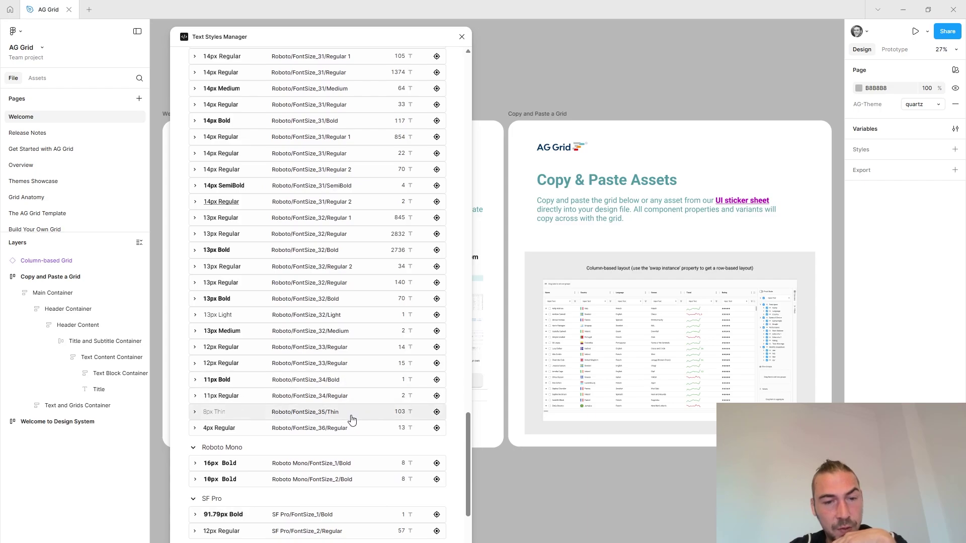
pyautogui.scroll(-2, 312, 485)
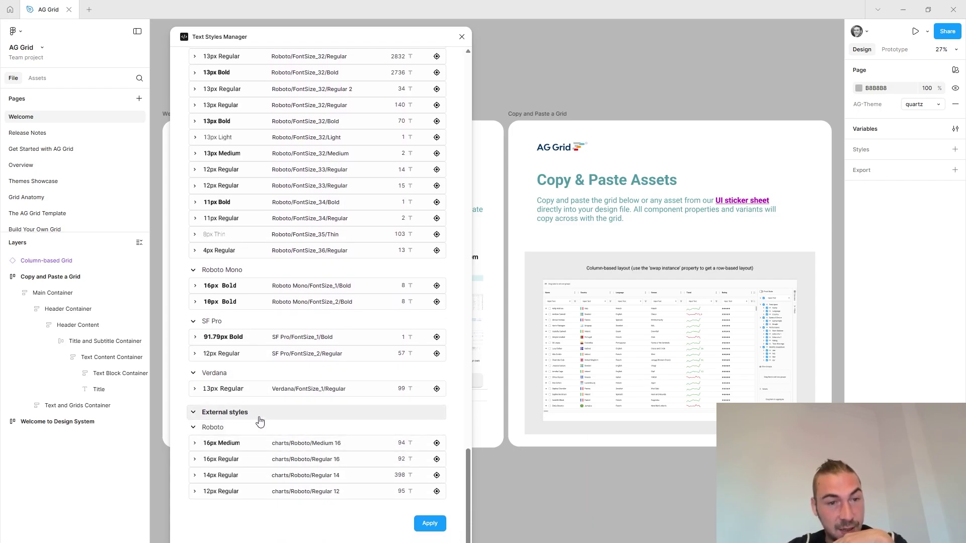
pyautogui.scroll(15, 340, 426)
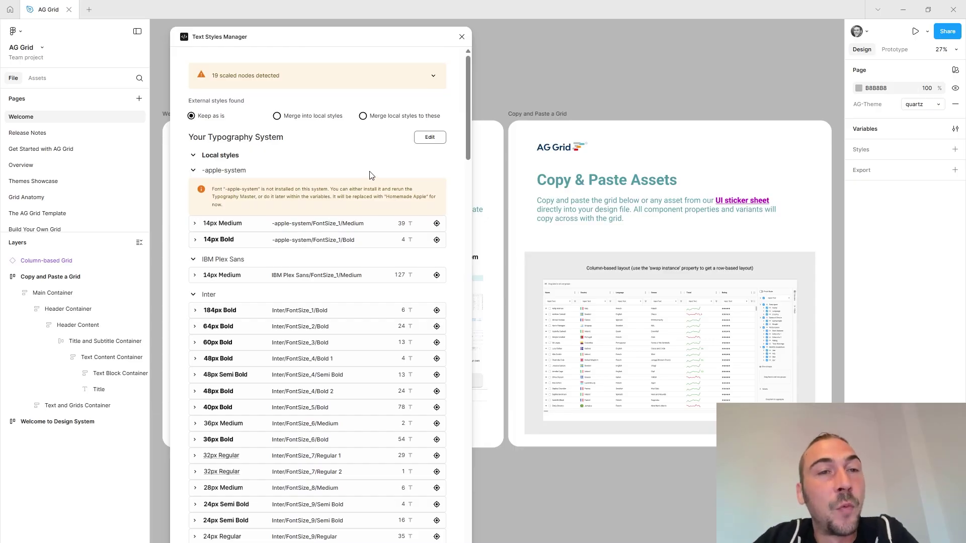
# Step: Expand the scaled nodes warning and locate the first affected text node on the canvas
pyautogui.click(434, 81)
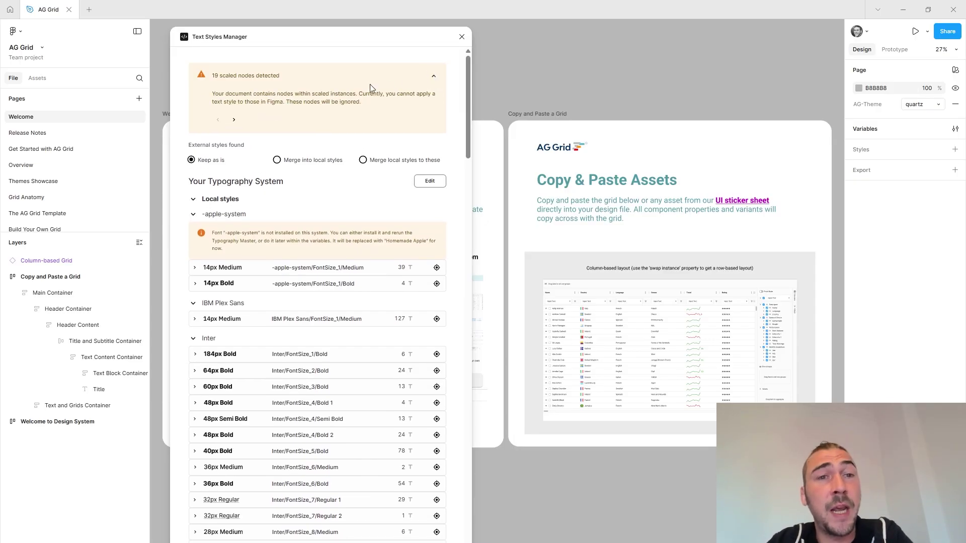
pyautogui.click(234, 119)
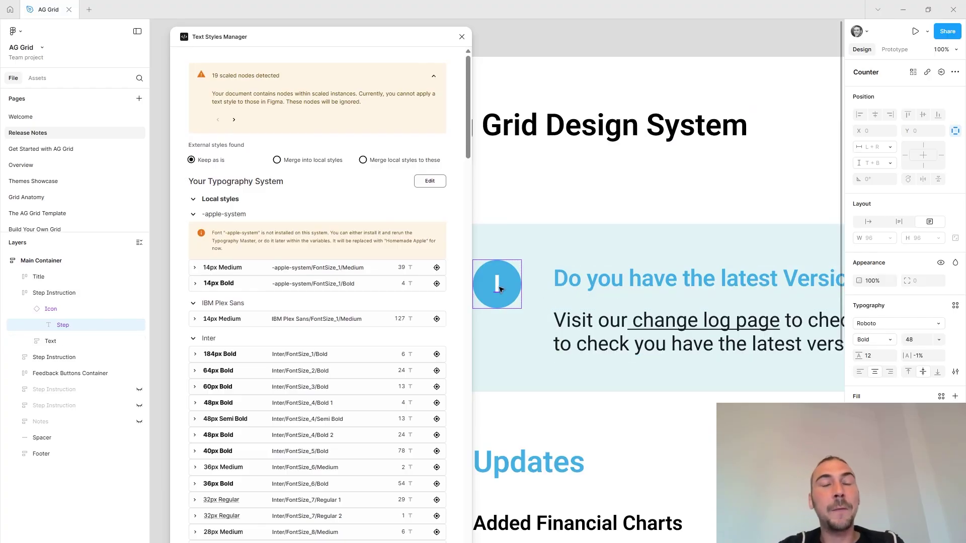
pyautogui.scroll(-5, 641, 209)
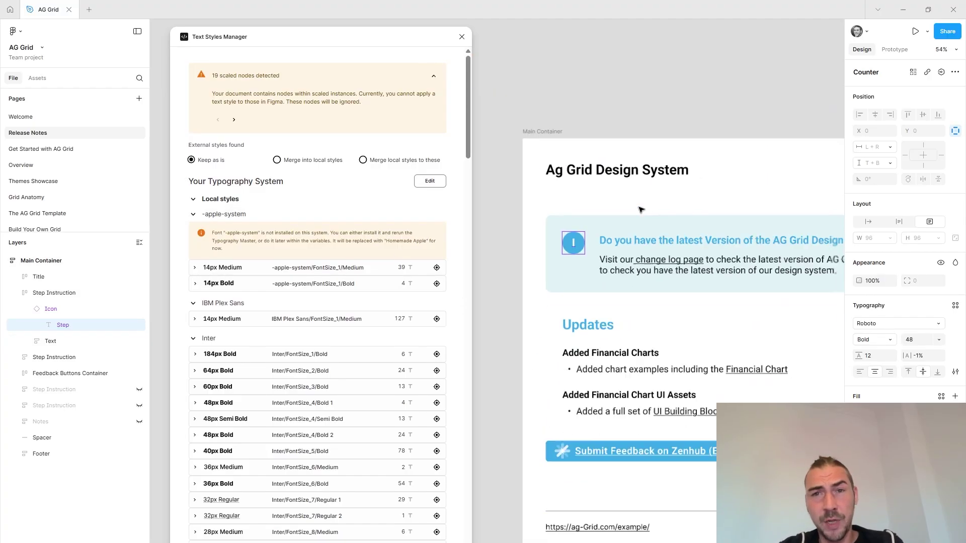
pyautogui.click(632, 99)
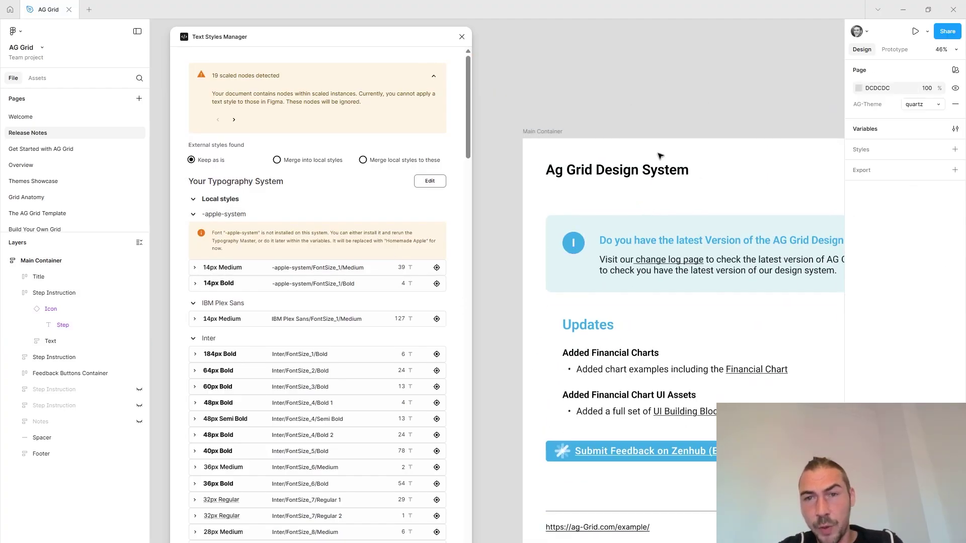
# Step: Create a local text style named Testy with font size 36
pyautogui.click(955, 150)
pyautogui.click(939, 169)
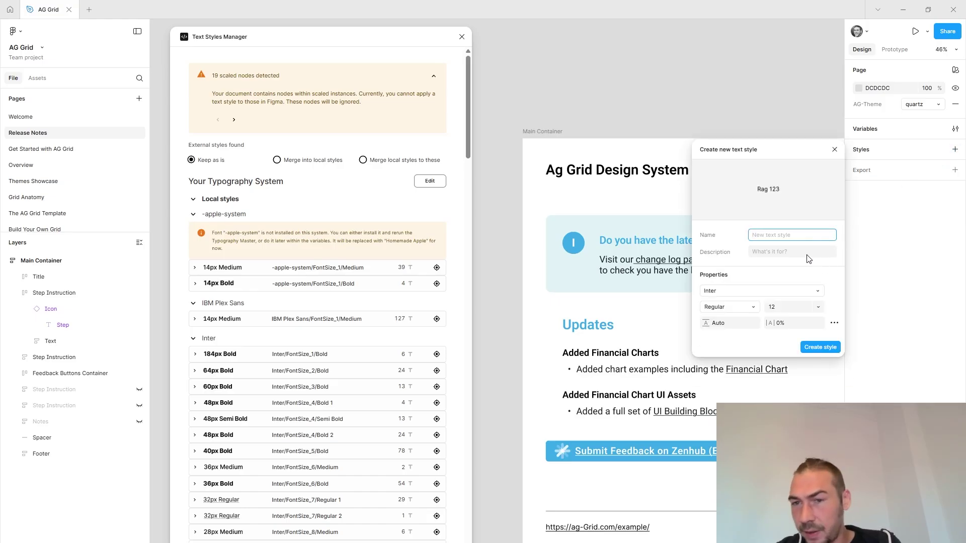
pyautogui.write('Testy')
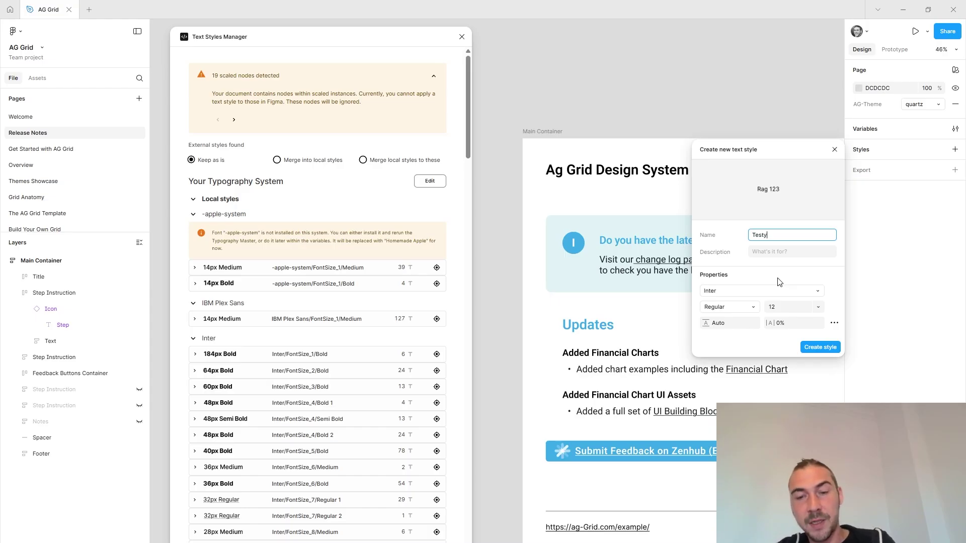
pyautogui.click(818, 306)
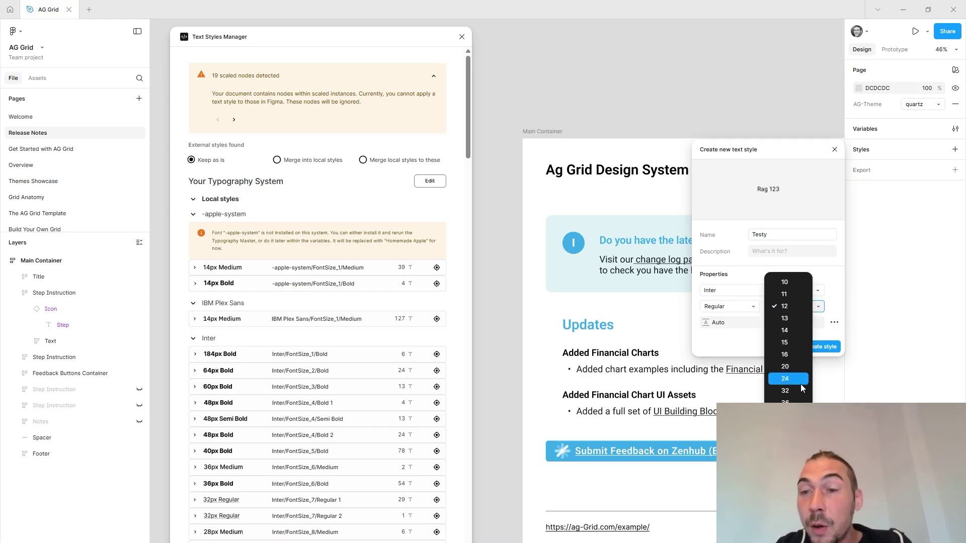
pyautogui.click(797, 400)
pyautogui.click(822, 346)
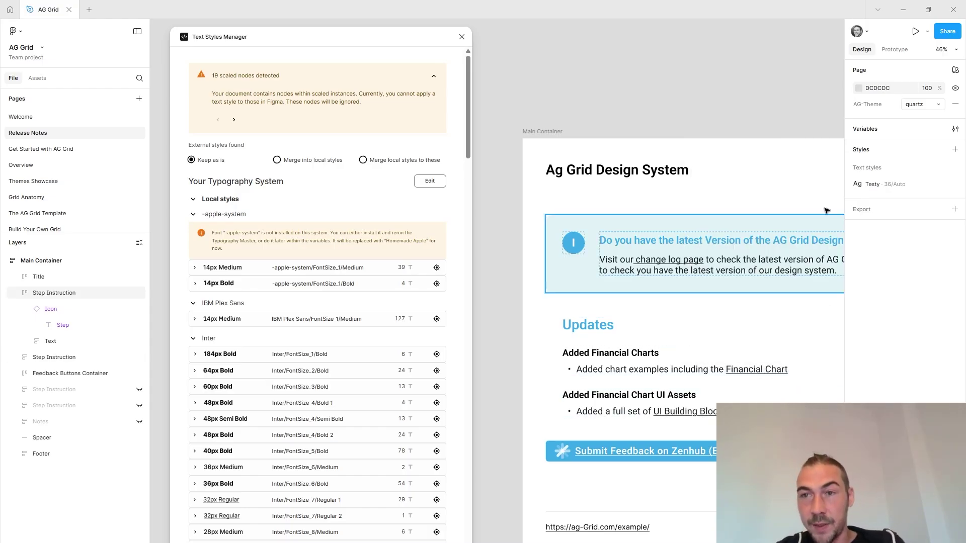
# Step: Try to apply the Testy text style to the scaled counter text in the step instruction icon
pyautogui.click(573, 244)
pyautogui.click(574, 246)
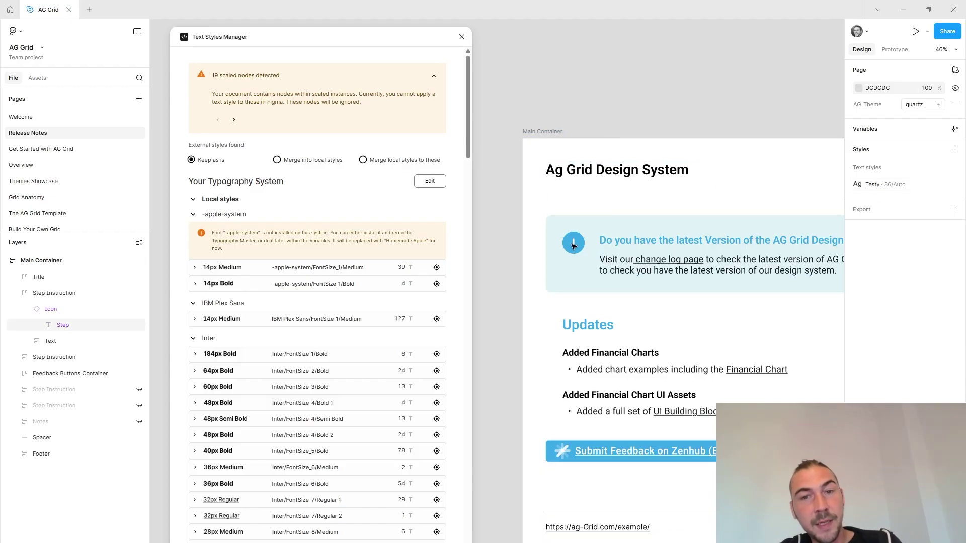
pyautogui.click(575, 246)
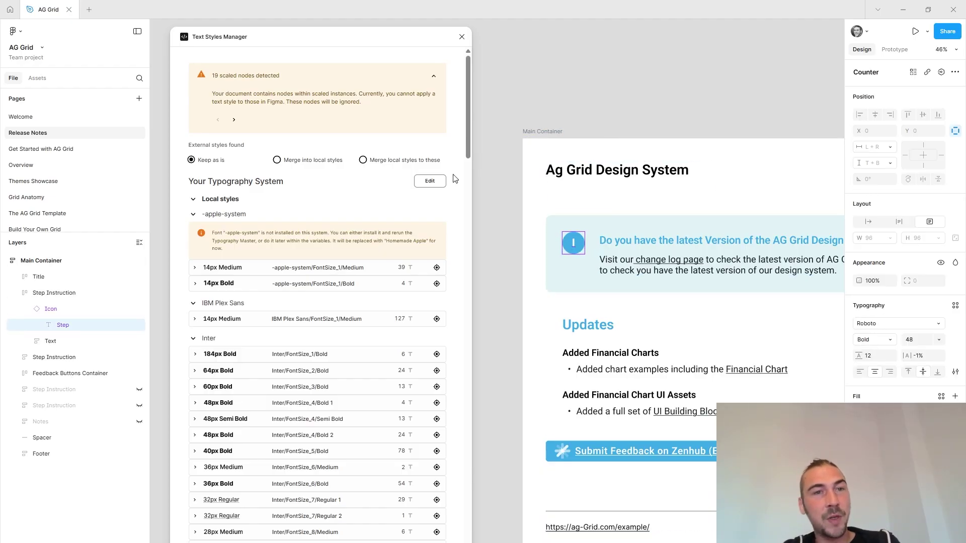
pyautogui.click(219, 121)
pyautogui.click(220, 122)
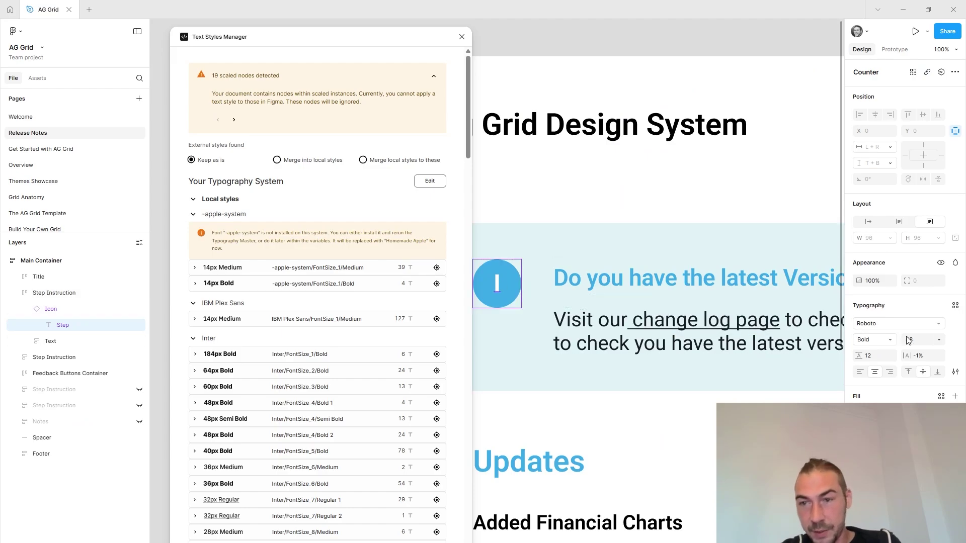
pyautogui.click(955, 306)
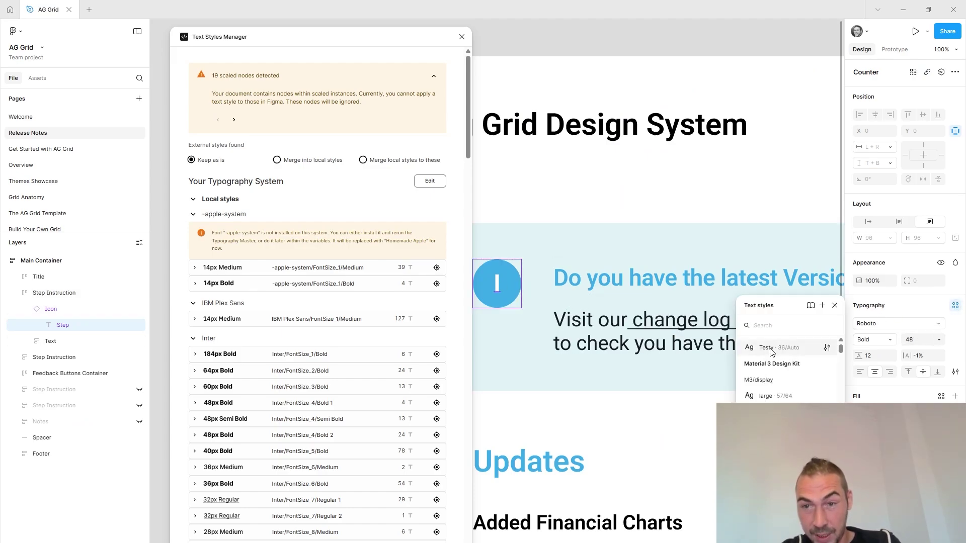
pyautogui.click(819, 350)
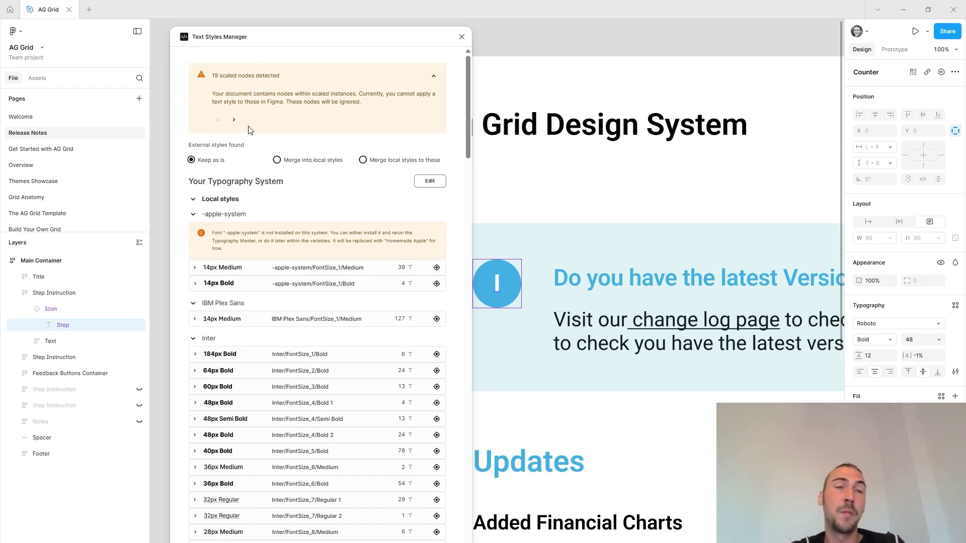
# Step: Browse through further scaled nodes, return to the first one, and collapse the scaled nodes warning
pyautogui.click(234, 121)
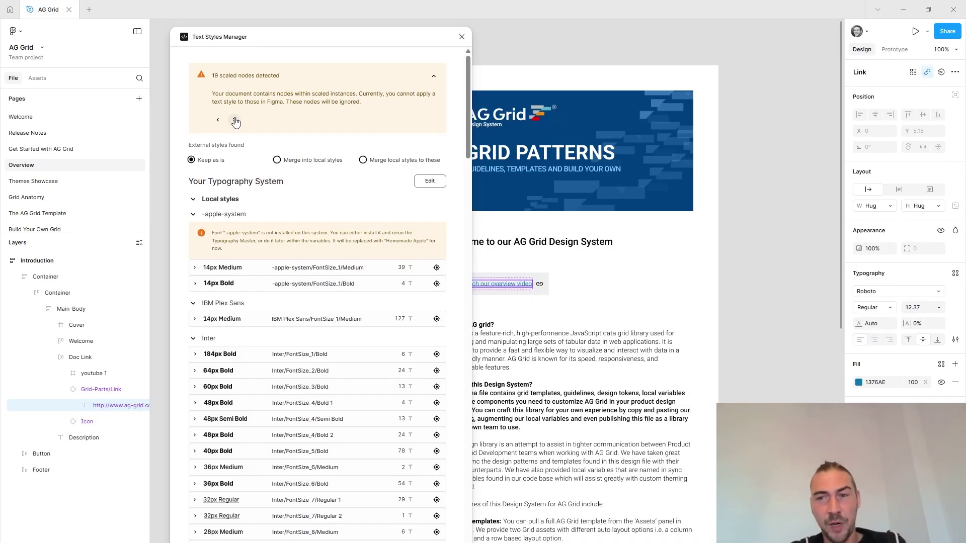
pyautogui.click(234, 120)
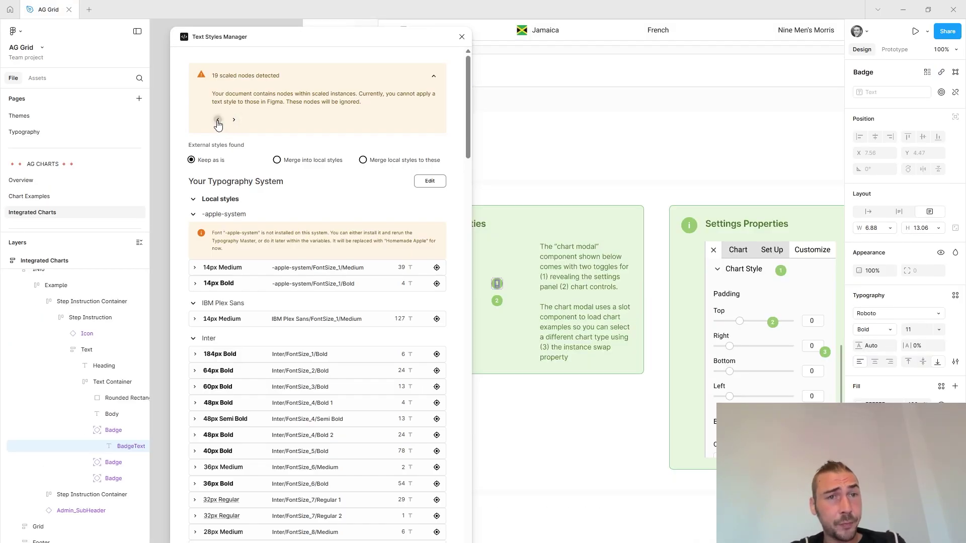
pyautogui.click(217, 121)
pyautogui.click(218, 120)
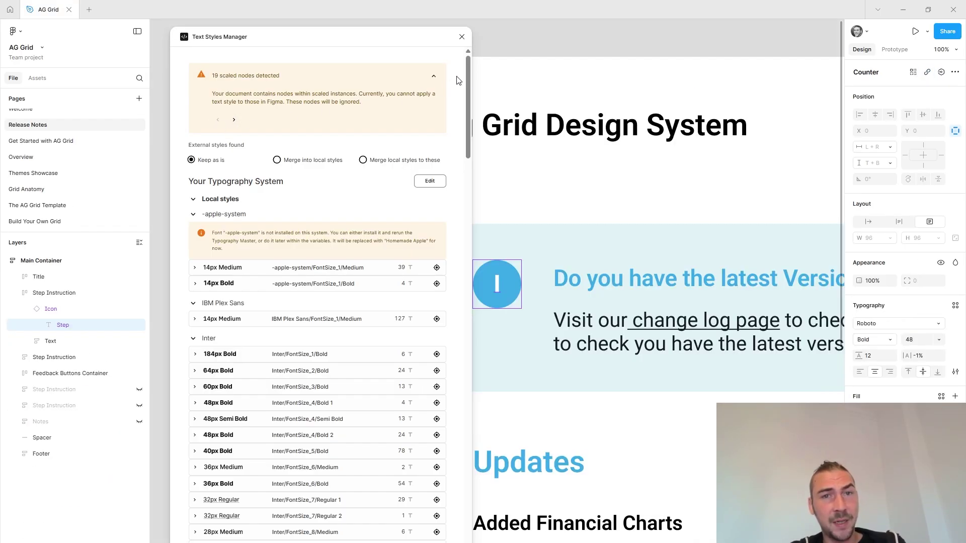
pyautogui.click(234, 80)
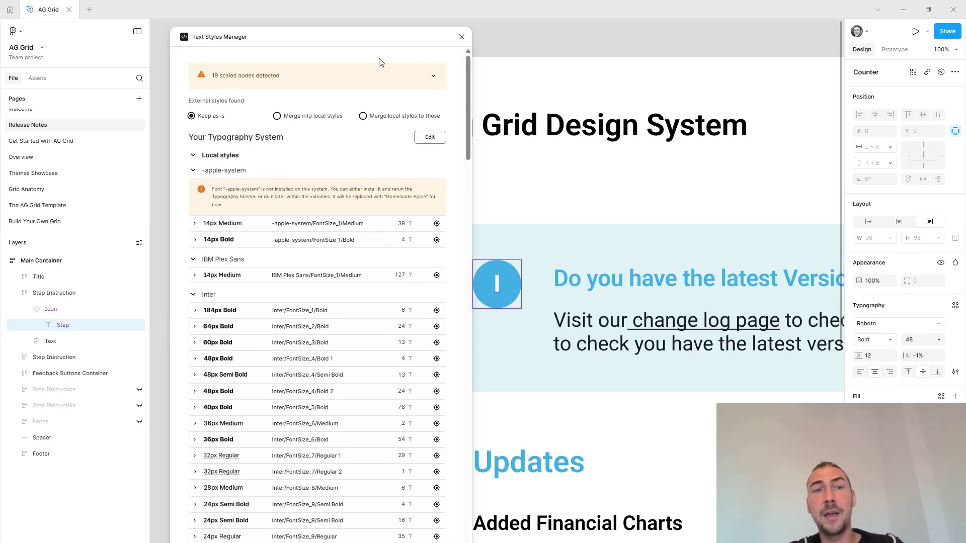
# Step: Collapse the local styles and locate the texts using the external styles charts/Roboto/Medium 16 and charts/Roboto/Regular 16
pyautogui.click(632, 42)
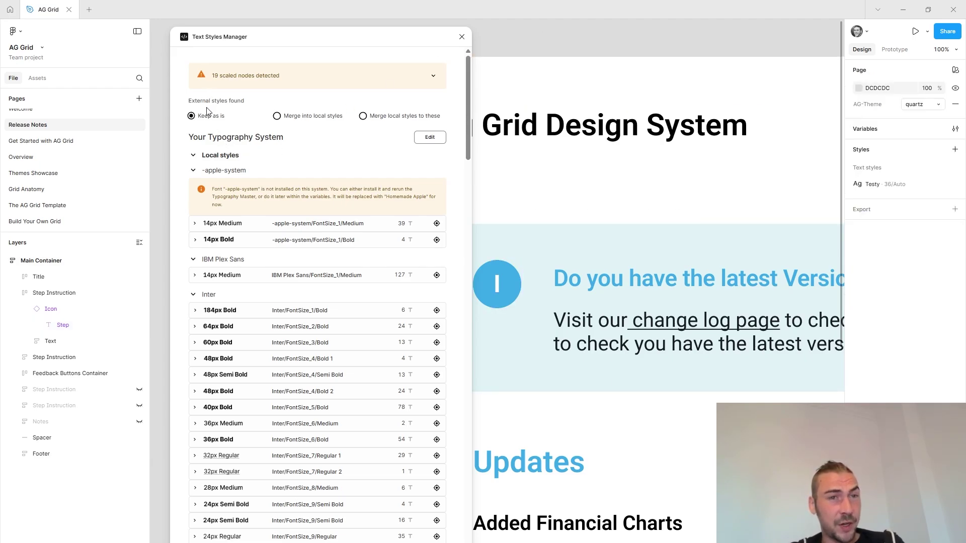
pyautogui.keyDown('ctrl'); pyautogui.scroll(-5, 644, 62); pyautogui.keyUp('ctrl')
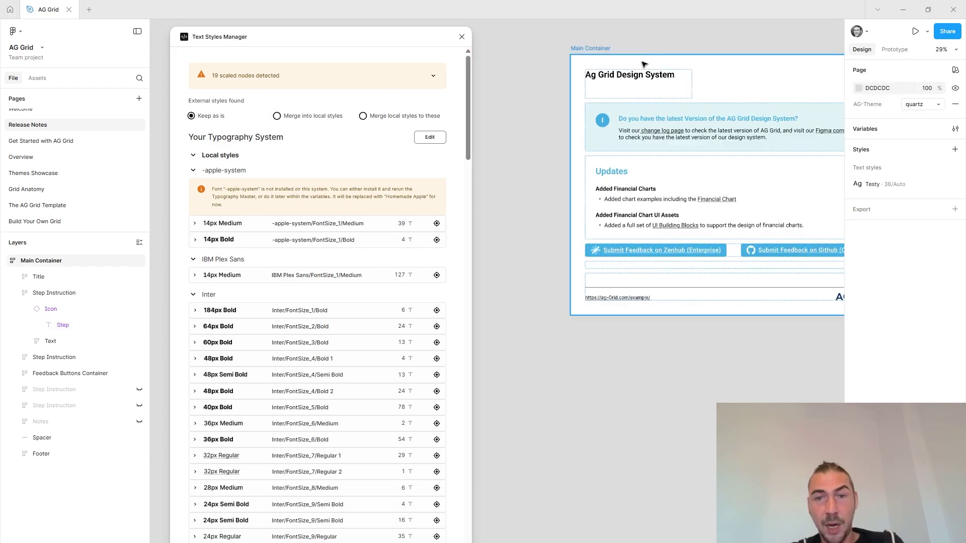
pyautogui.click(280, 156)
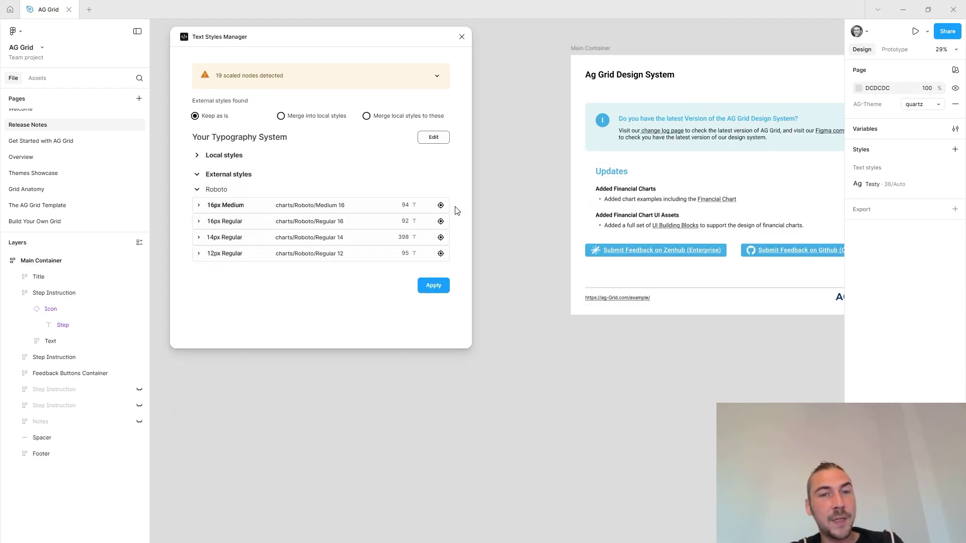
pyautogui.click(441, 206)
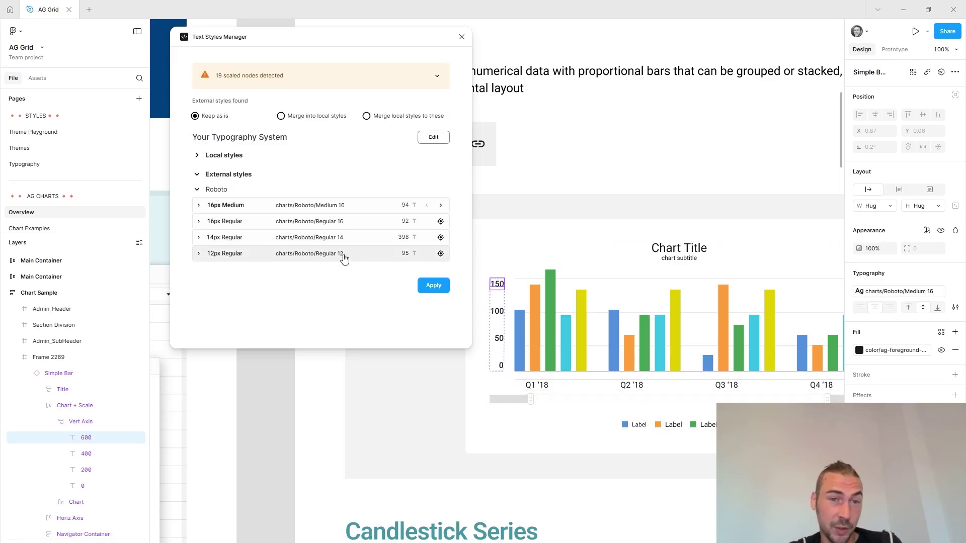
pyautogui.click(442, 223)
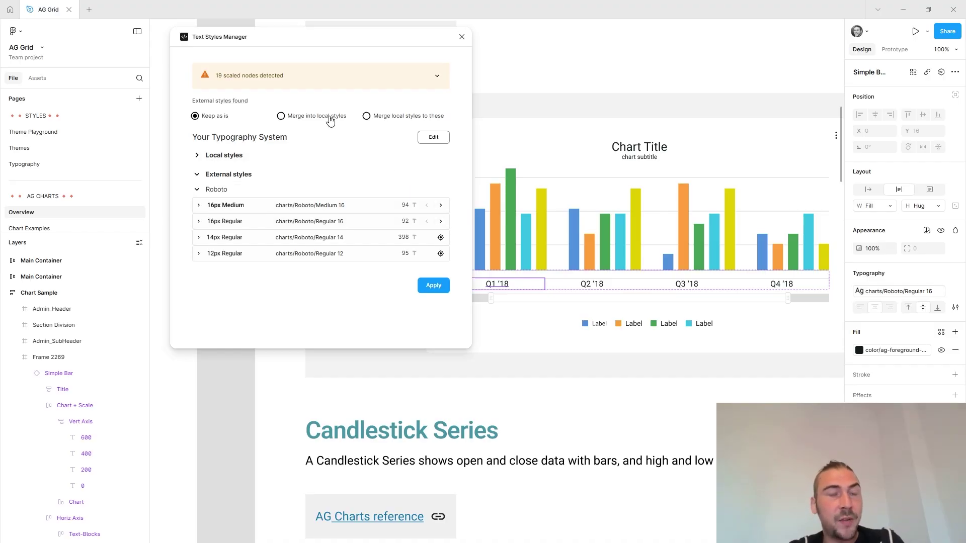
# Step: Set the external styles handling to "Merge into local styles" and expand the local styles list
pyautogui.moveTo(330, 120)
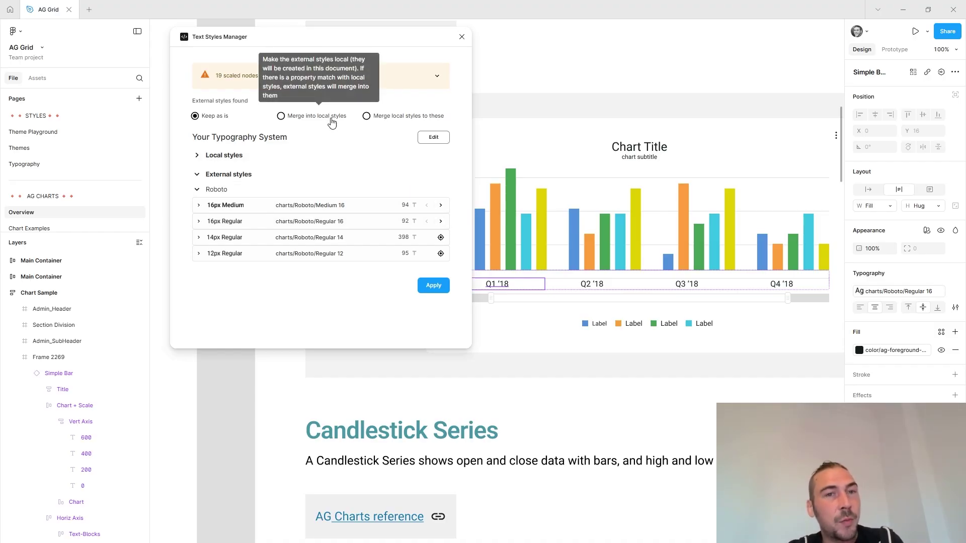
pyautogui.moveTo(424, 119)
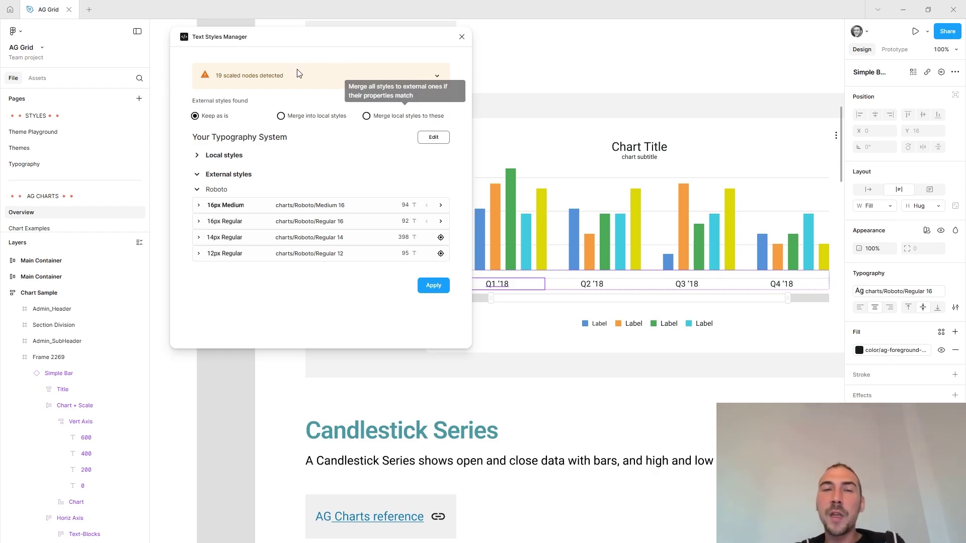
pyautogui.click(308, 120)
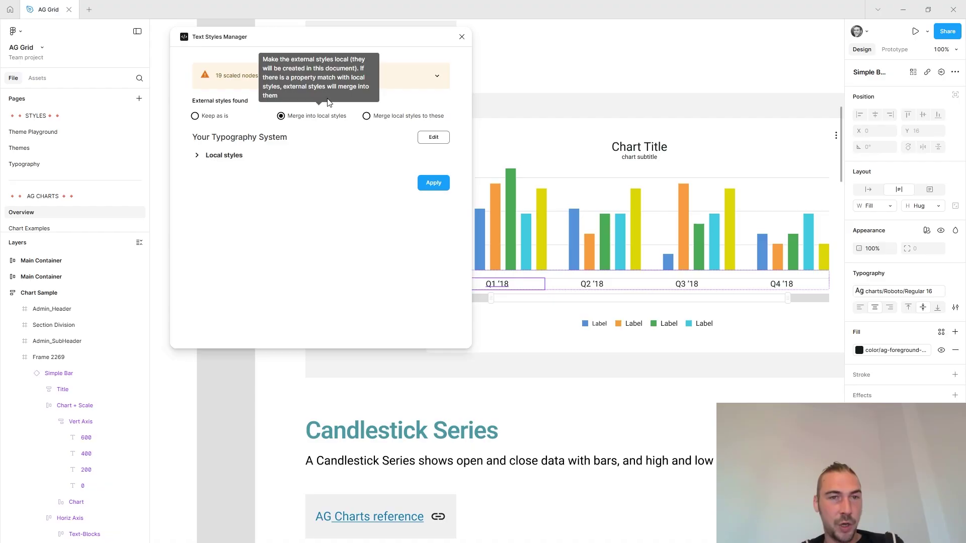
pyautogui.click(236, 154)
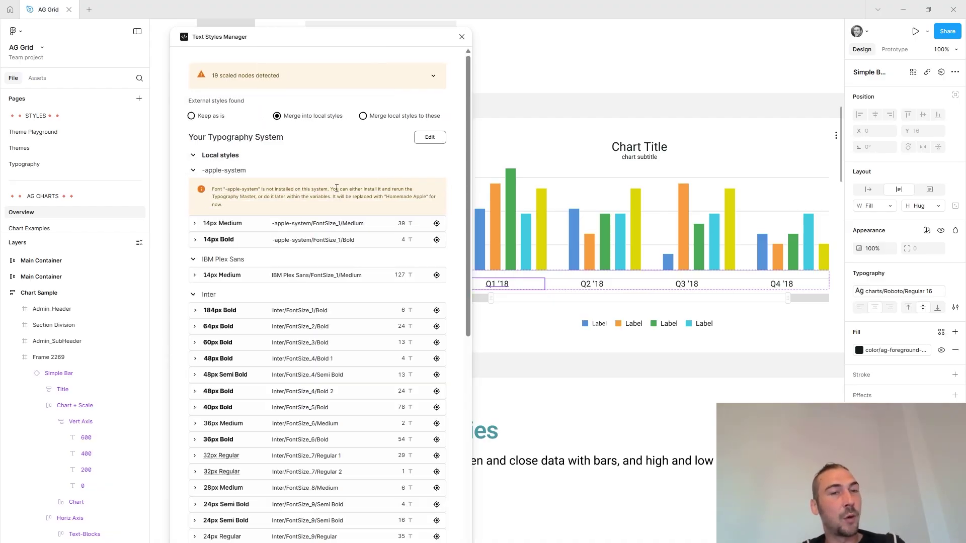
# Step: Clear the canvas selection and compare the properties of the styles Inter/FontSize_4/Bold 1 and Inter/FontSize_4/Bold 2
pyautogui.click(437, 239)
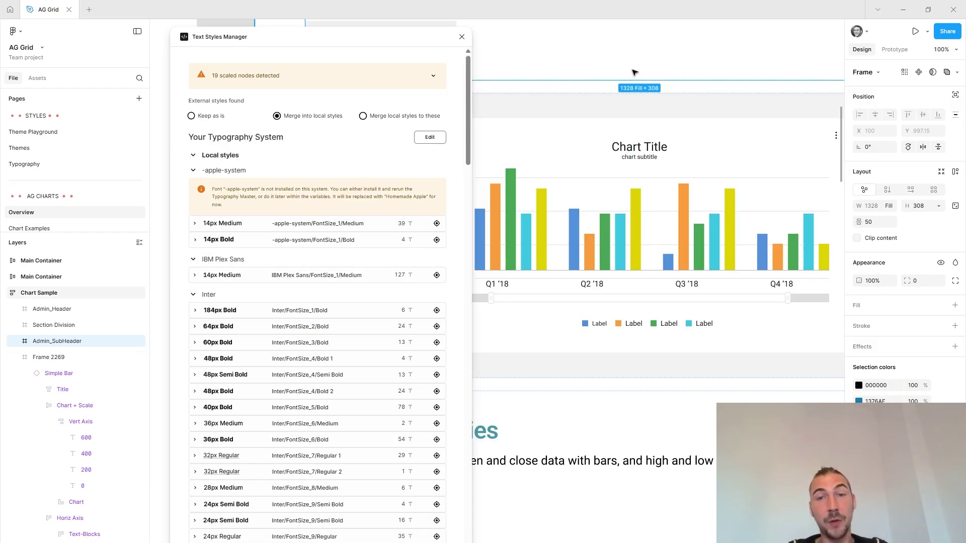
pyautogui.scroll(-5, 634, 201)
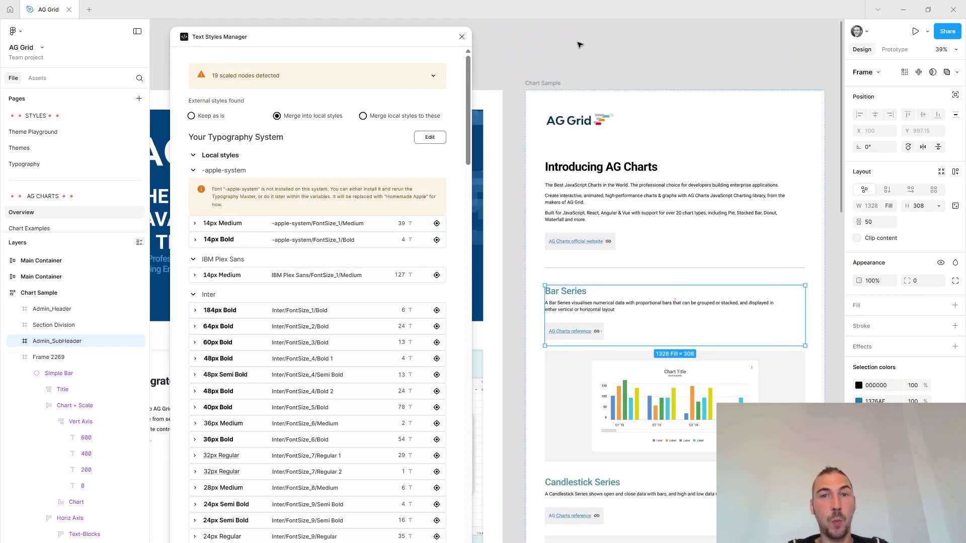
pyautogui.click(580, 44)
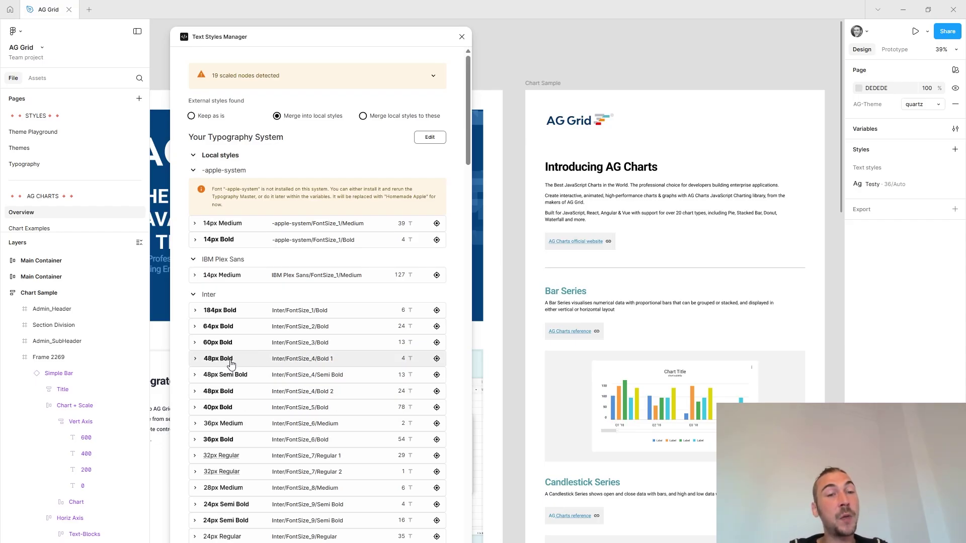
pyautogui.click(242, 398)
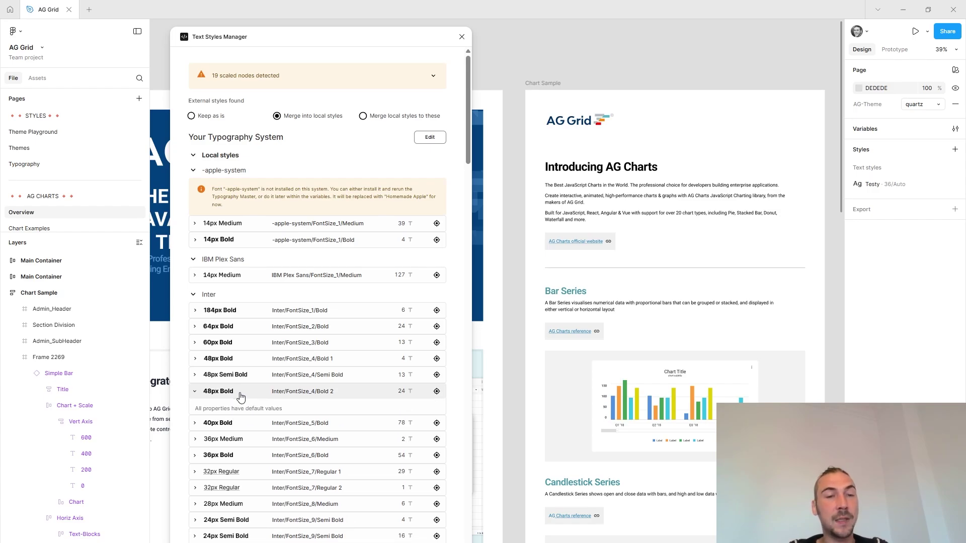
pyautogui.click(242, 359)
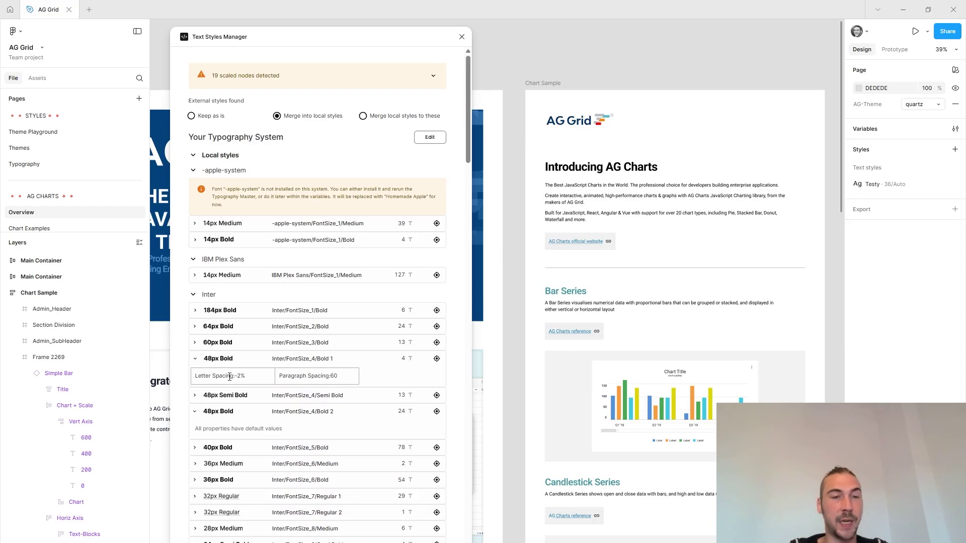
pyautogui.moveTo(221, 379); pyautogui.dragTo(256, 383)
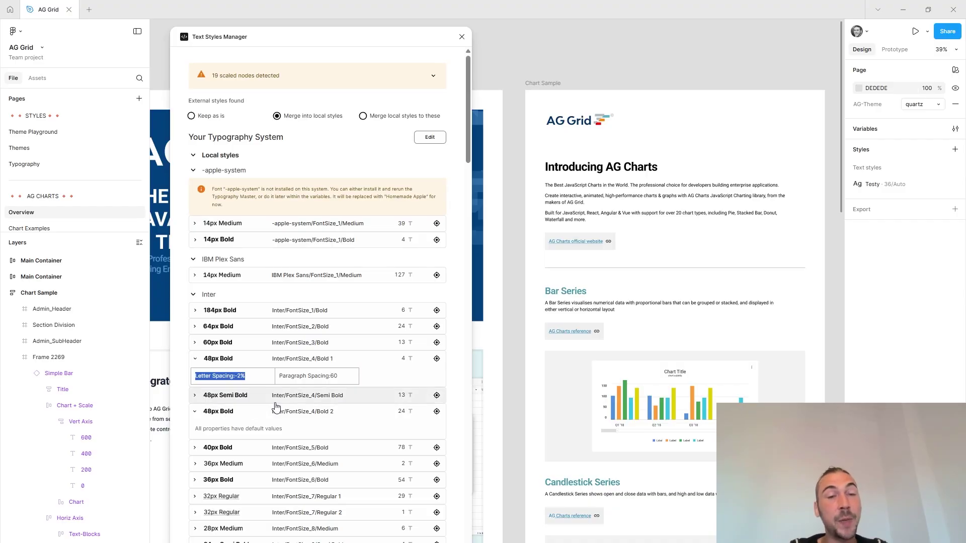
pyautogui.moveTo(196, 429); pyautogui.dragTo(281, 430)
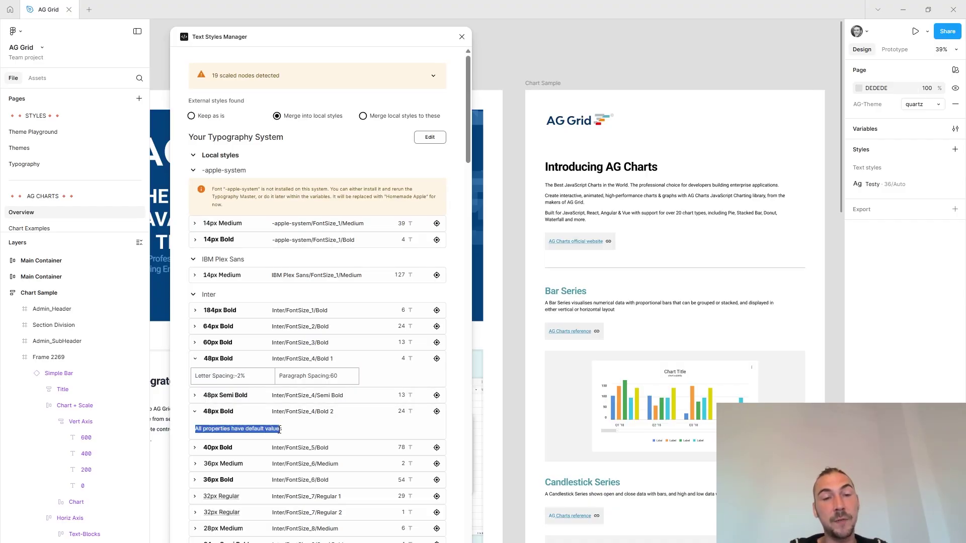
# Step: Expand the properties of the Inter 40px Bold and 36px Medium styles and of both 32px Regular styles
pyautogui.click(236, 449)
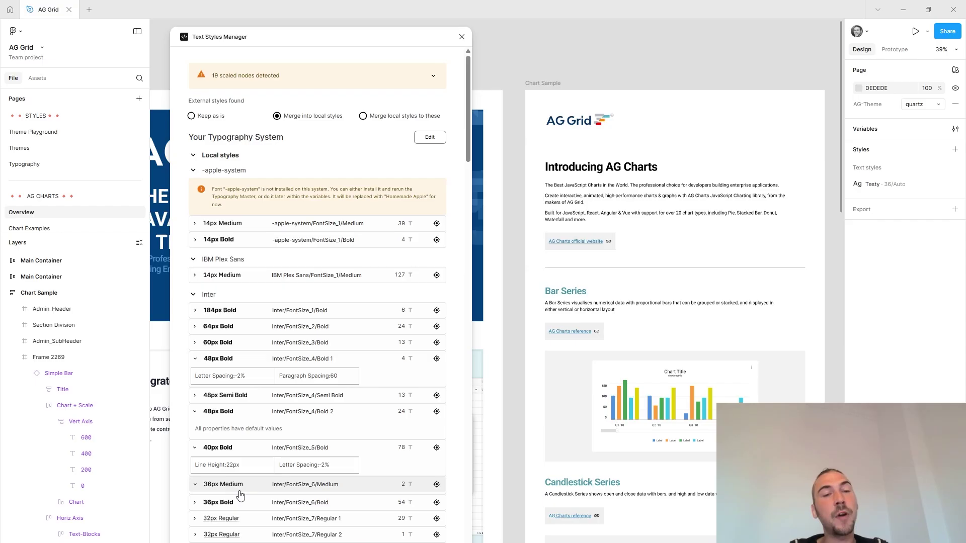
pyautogui.click(242, 487)
pyautogui.scroll(-3, 243, 498)
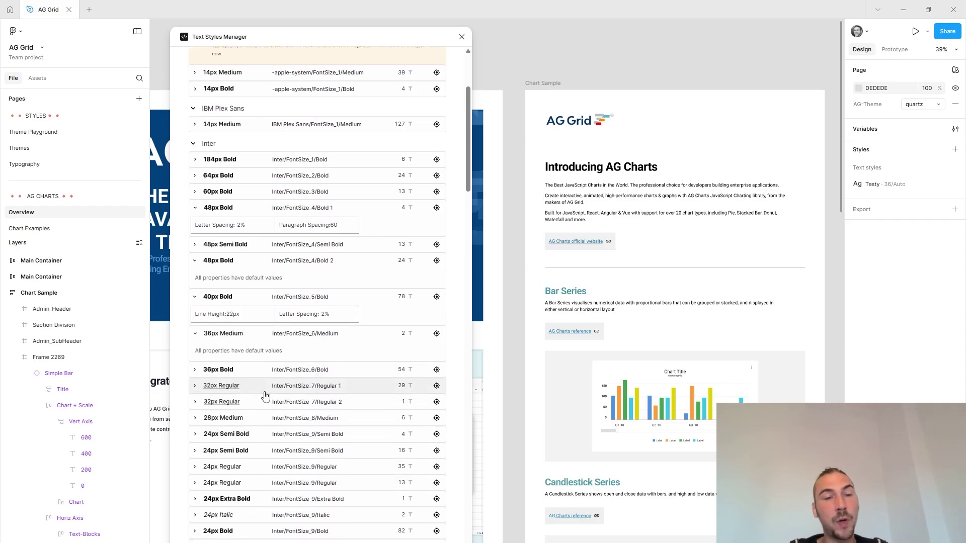
pyautogui.click(258, 386)
pyautogui.click(250, 455)
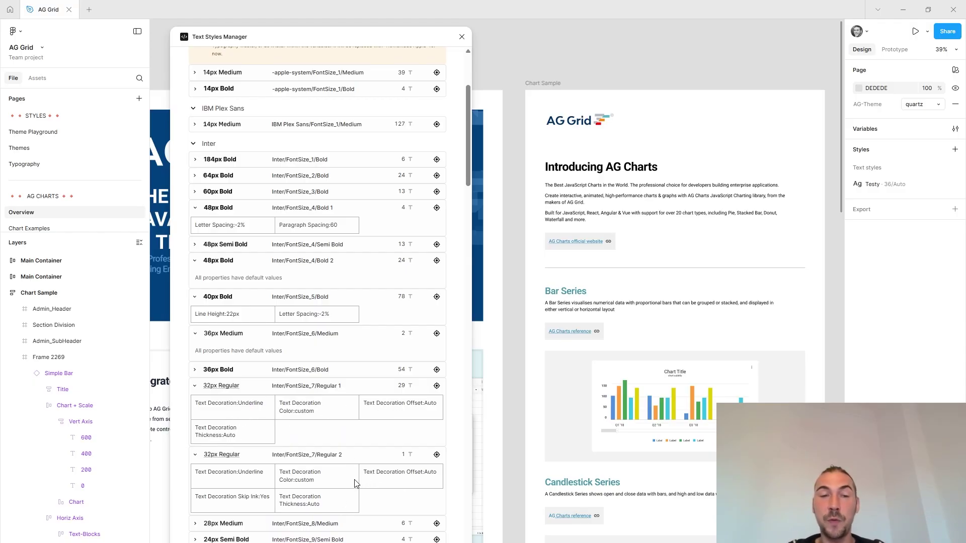
# Step: Collapse the properties of the Inter 36px Medium style and both 48px Bold styles
pyautogui.click(246, 332)
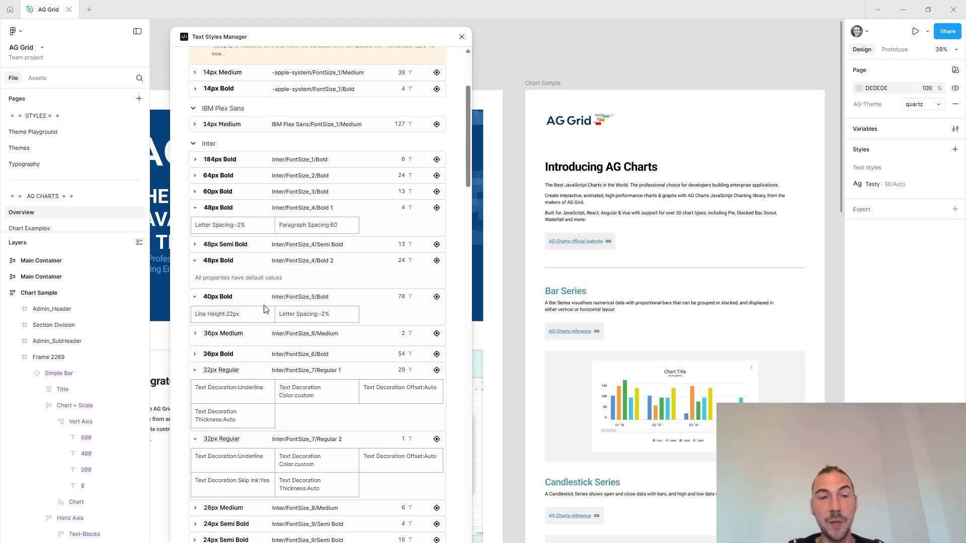
pyautogui.click(248, 259)
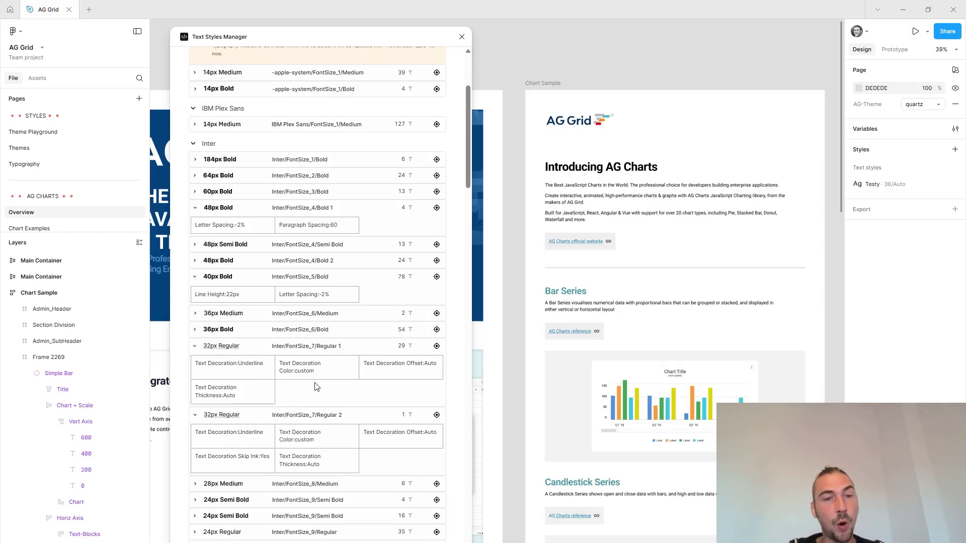
pyautogui.click(246, 208)
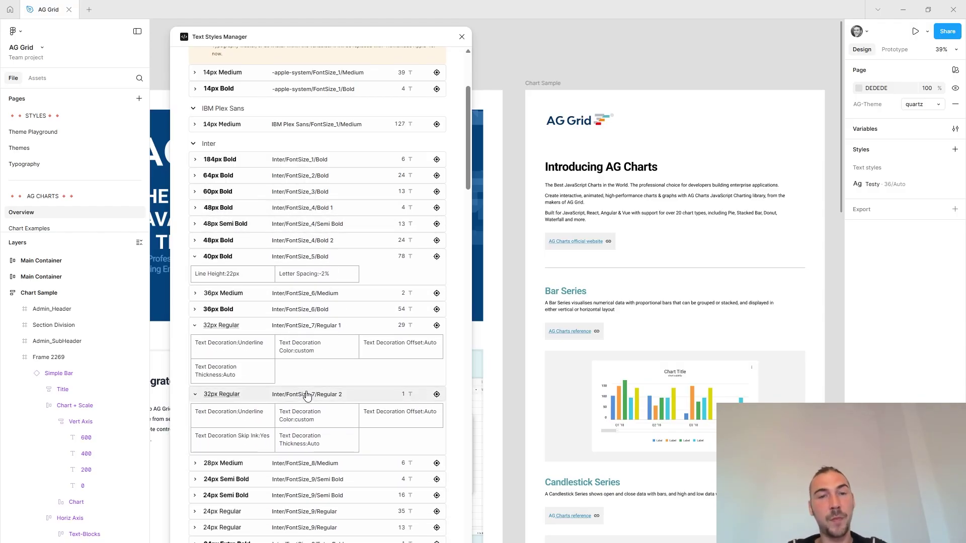
# Step: Start editing the typography system and replace the Inter 64px Bold and 60px Bold styles with Inter/FontSize_1/Bold
pyautogui.scroll(3, 349, 374)
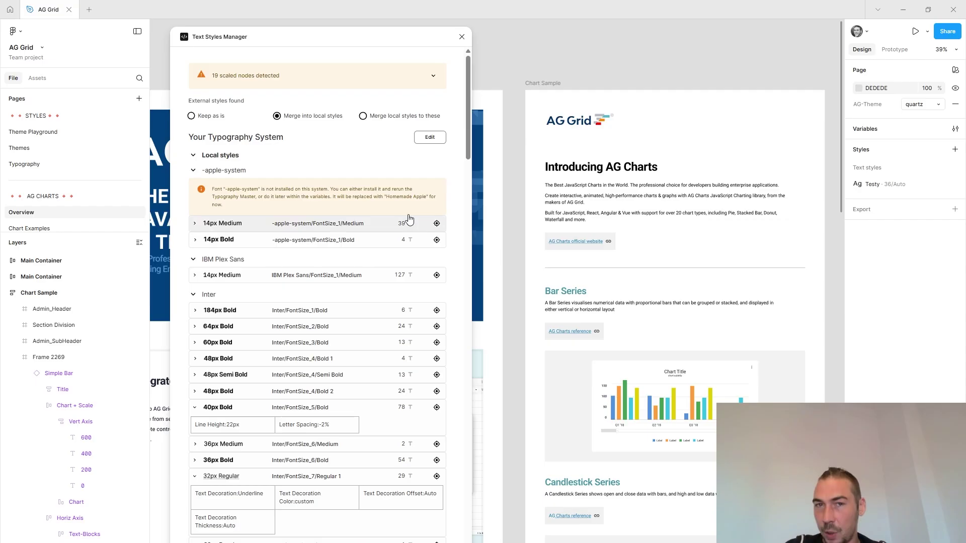
pyautogui.click(430, 139)
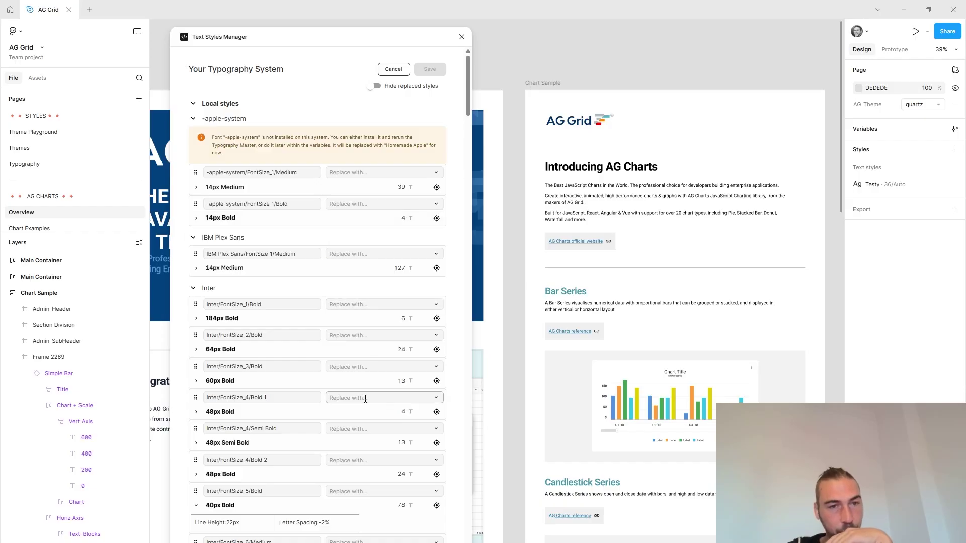
pyautogui.click(295, 172)
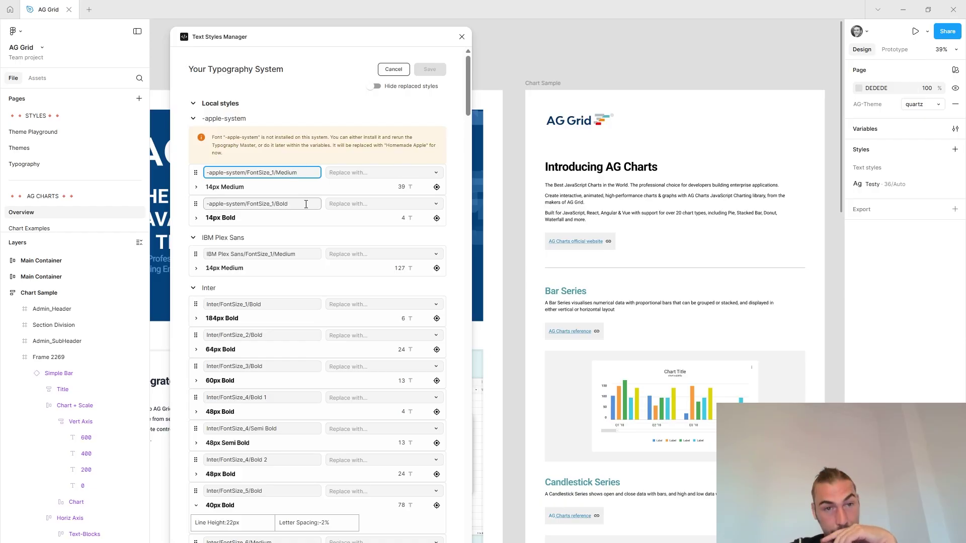
pyautogui.press('Tab')
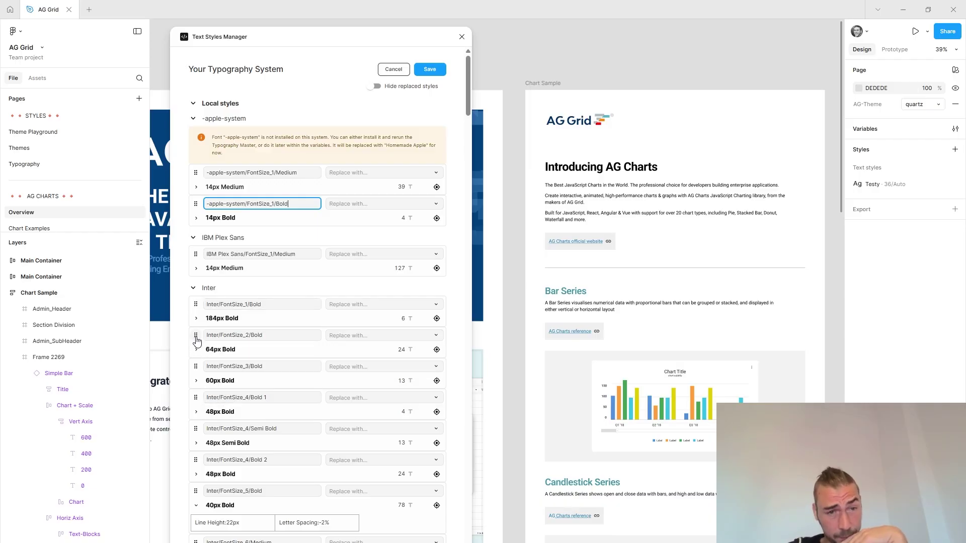
pyautogui.moveTo(196, 335); pyautogui.dragTo(219, 312)
pyautogui.moveTo(196, 373); pyautogui.dragTo(276, 308)
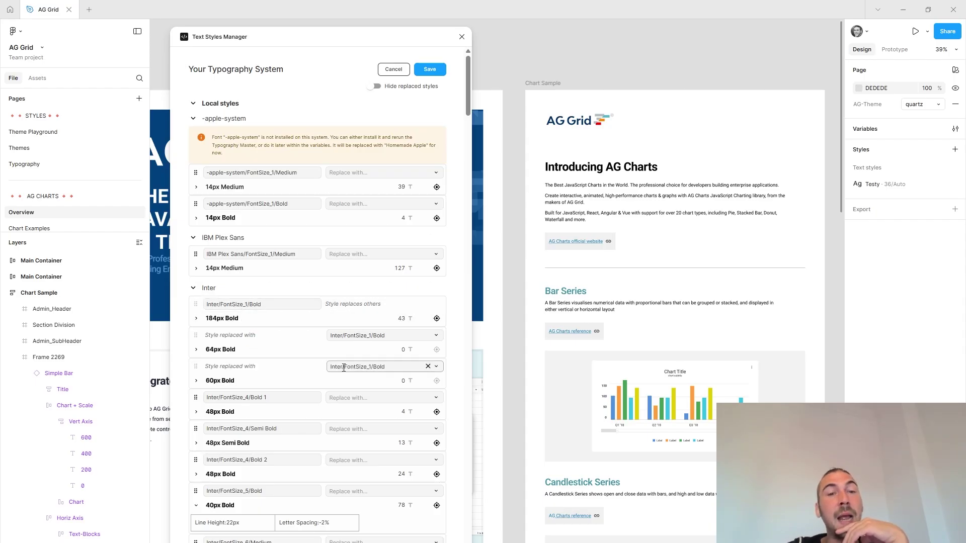
# Step: Replace the Roboto Mono/FontSize_1/Bold style with the first Roboto/FontSize_33/Regular style, using its copied name
pyautogui.scroll(-20, 452, 255)
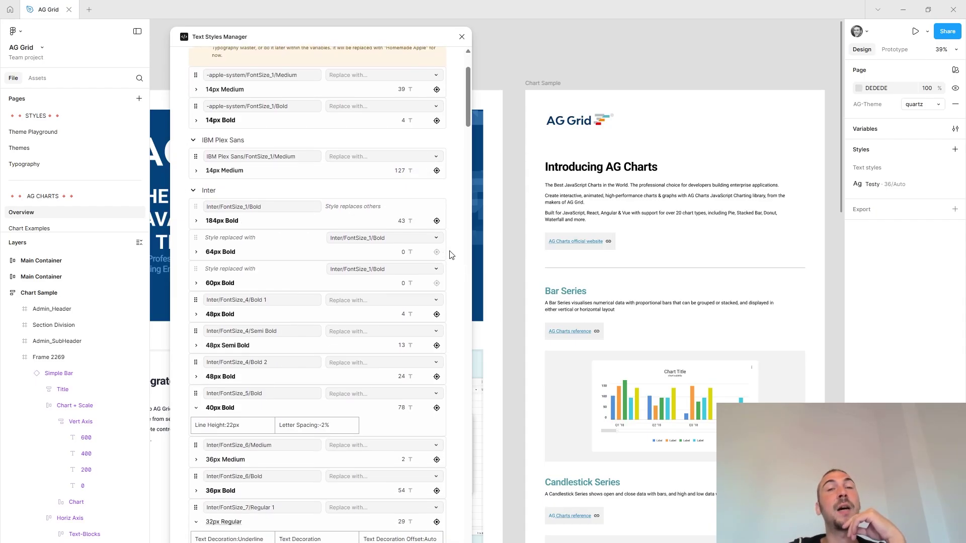
pyautogui.scroll(2, 451, 254)
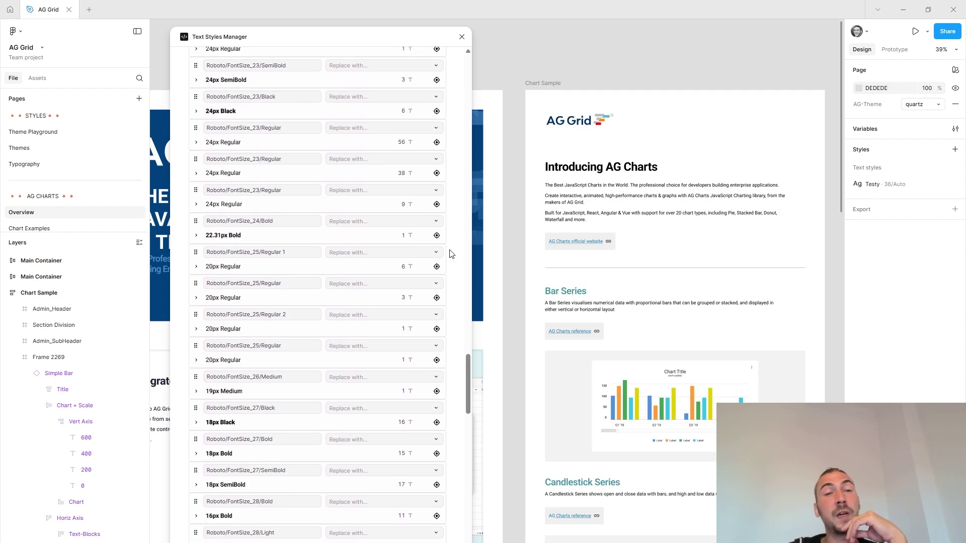
pyautogui.scroll(-15, 451, 254)
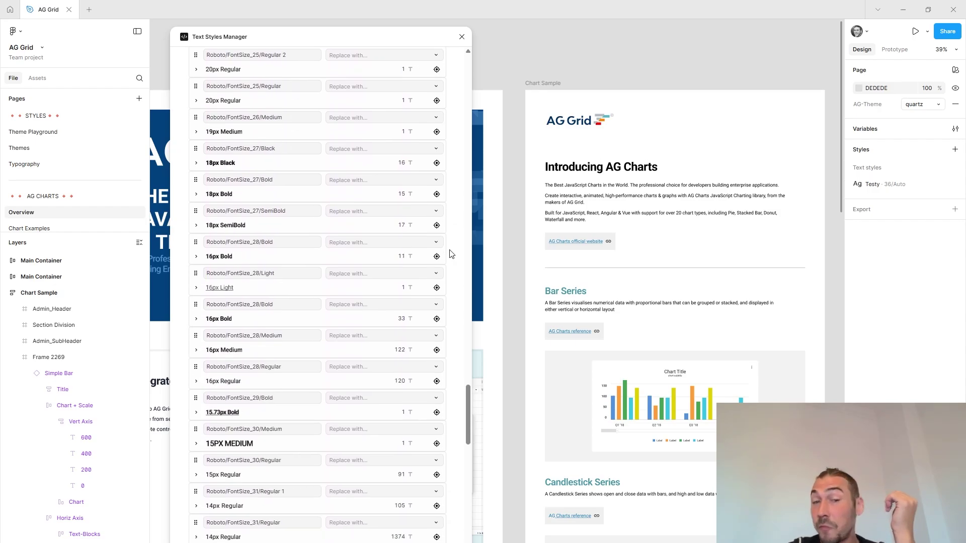
pyautogui.scroll(-6, 451, 255)
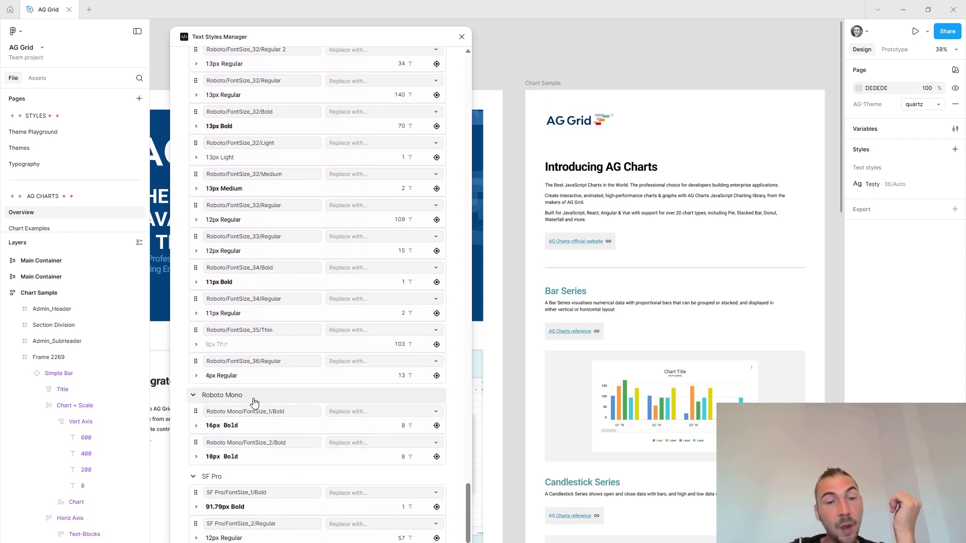
pyautogui.click(405, 412)
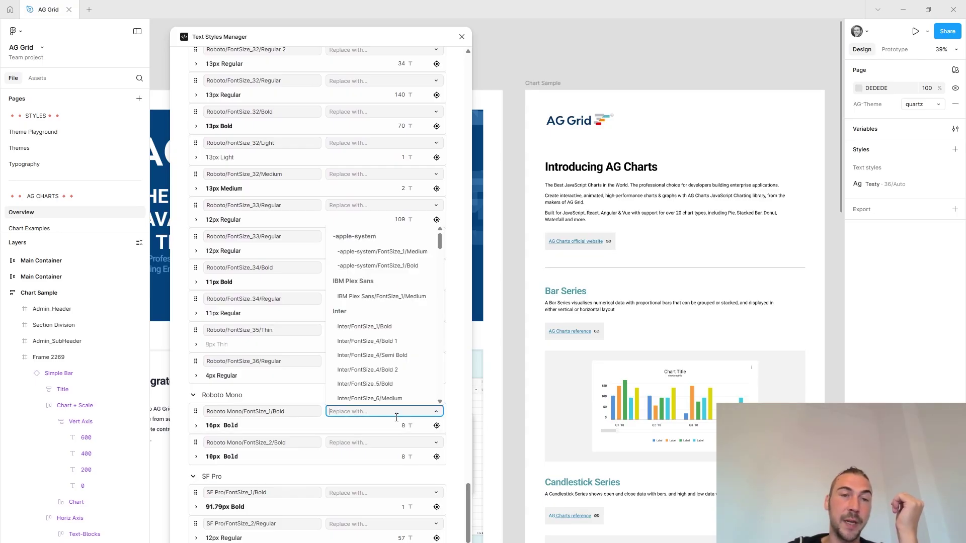
pyautogui.click(273, 207)
pyautogui.hotkey('ctrl', 'a')
pyautogui.hotkey('ctrl', 'c')
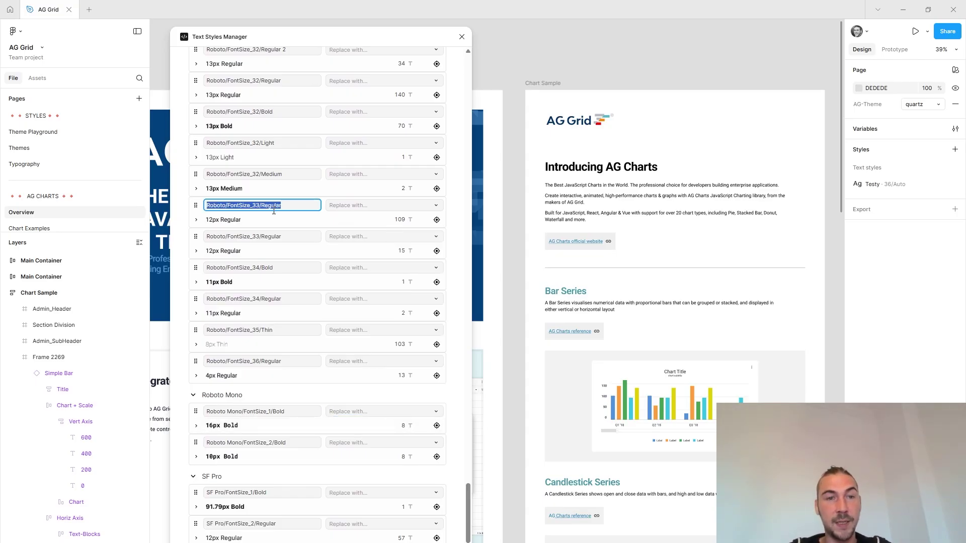
pyautogui.click(362, 411)
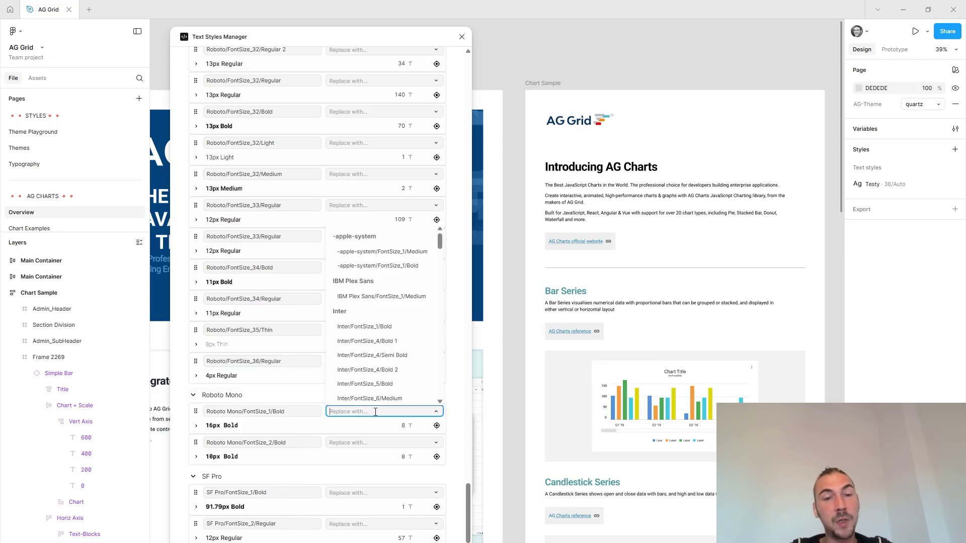
pyautogui.hotkey('ctrl', 'v')
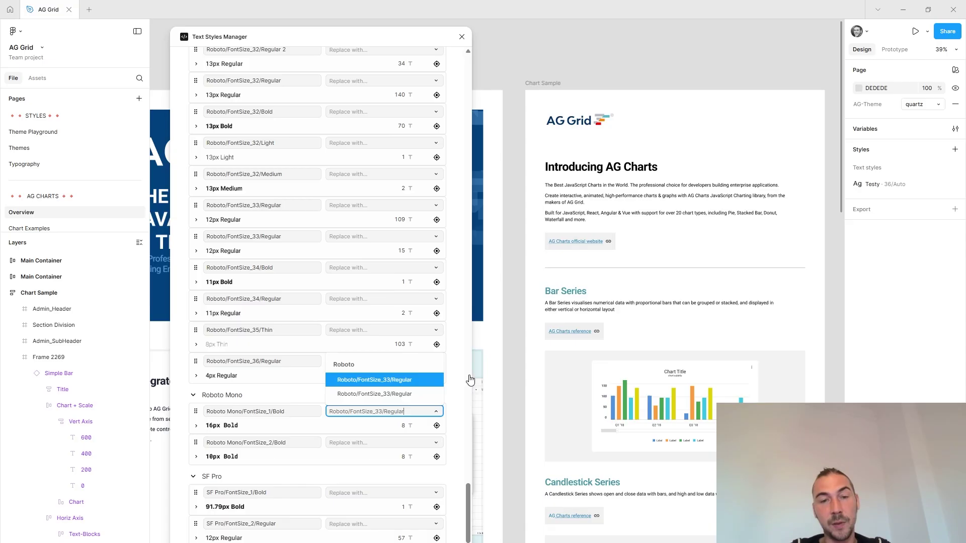
pyautogui.press('Return')
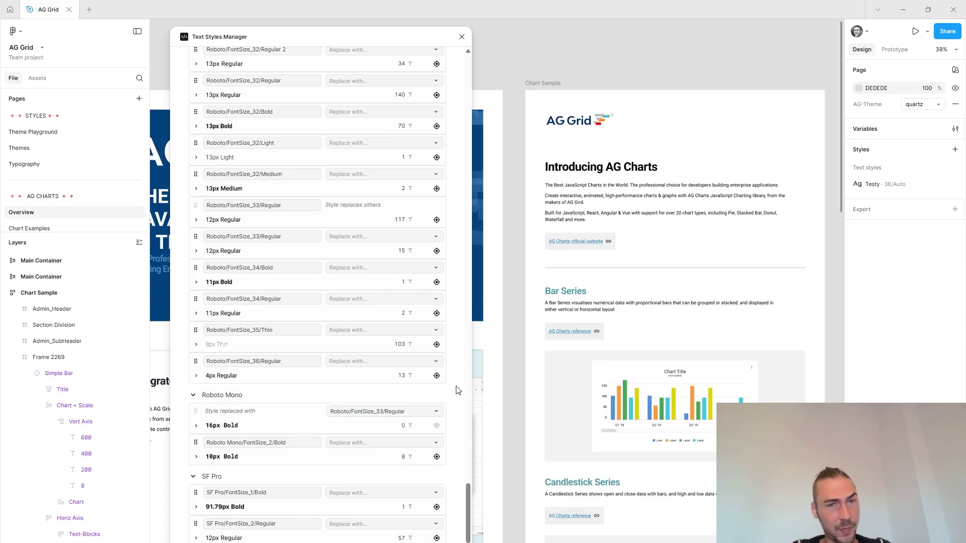
# Step: Locate the texts using IBM Plex Sans/FontSize_1/Medium, move the plugin window aside, and step through several of them
pyautogui.scroll(20, 457, 389)
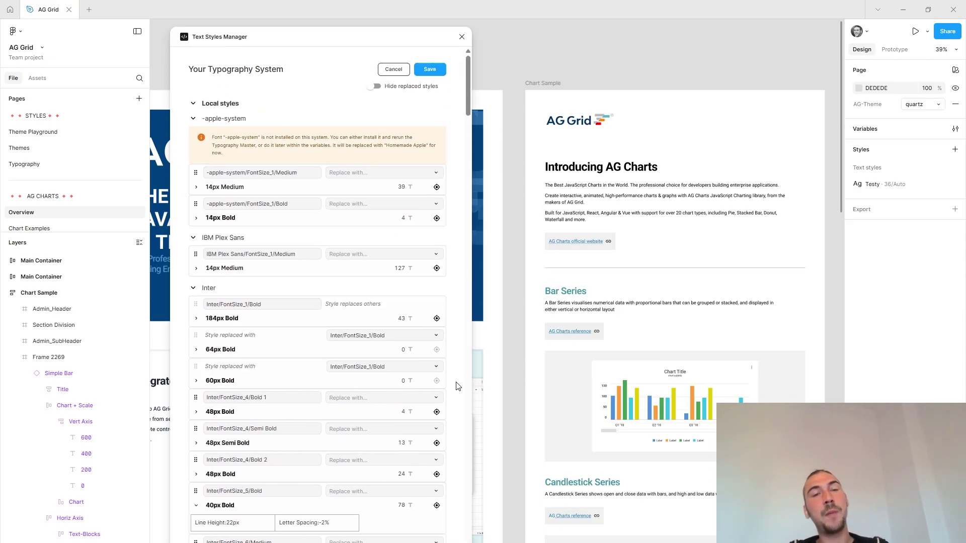
pyautogui.click(257, 254)
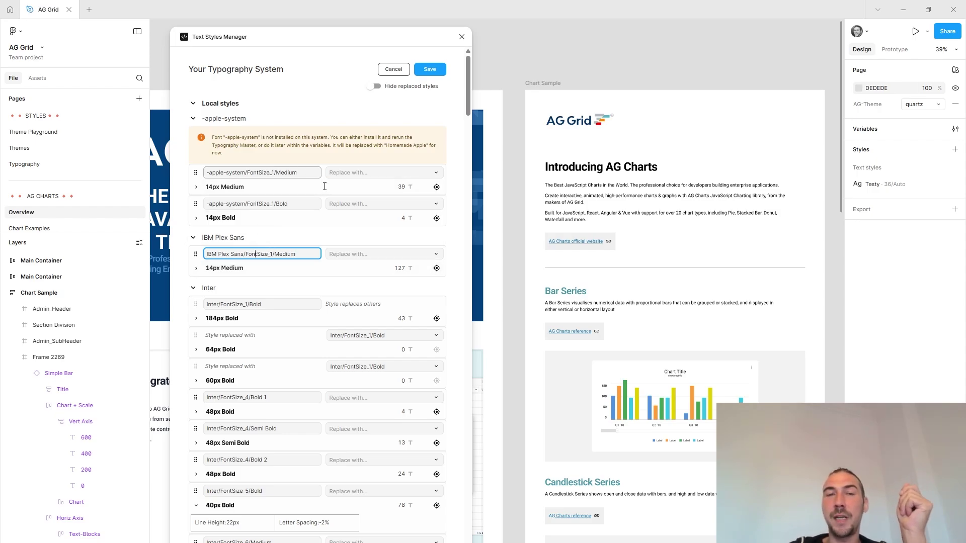
pyautogui.click(263, 173)
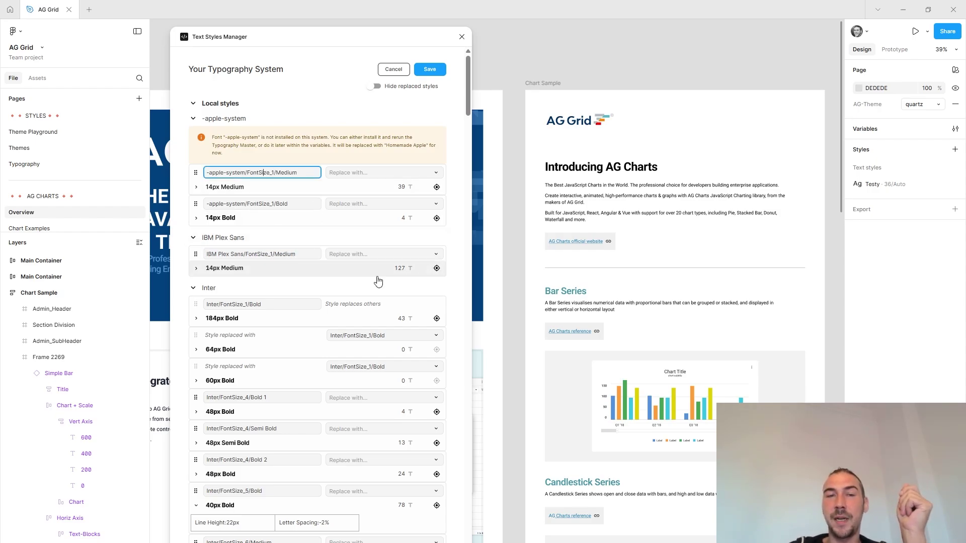
pyautogui.click(437, 269)
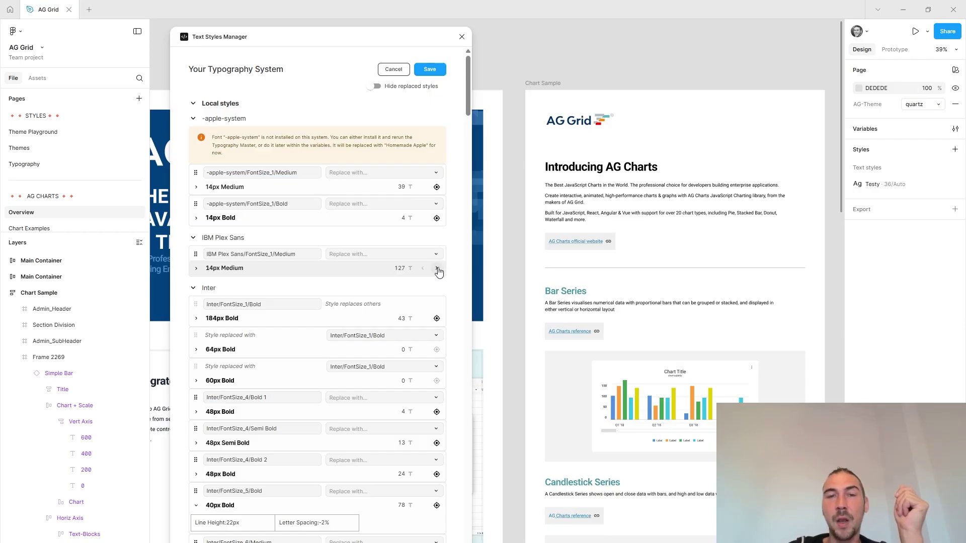
pyautogui.click(438, 270)
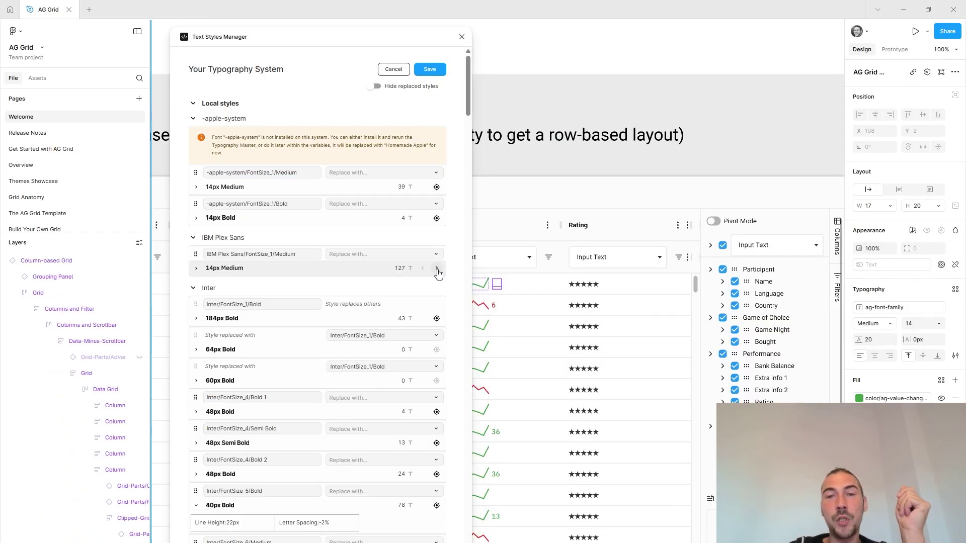
pyautogui.moveTo(402, 39); pyautogui.dragTo(302, 35)
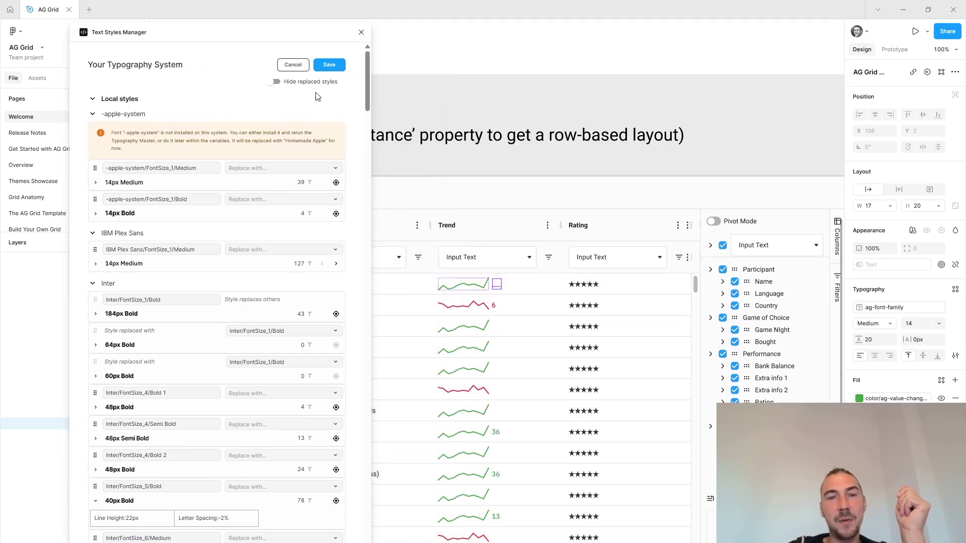
pyautogui.click(337, 264)
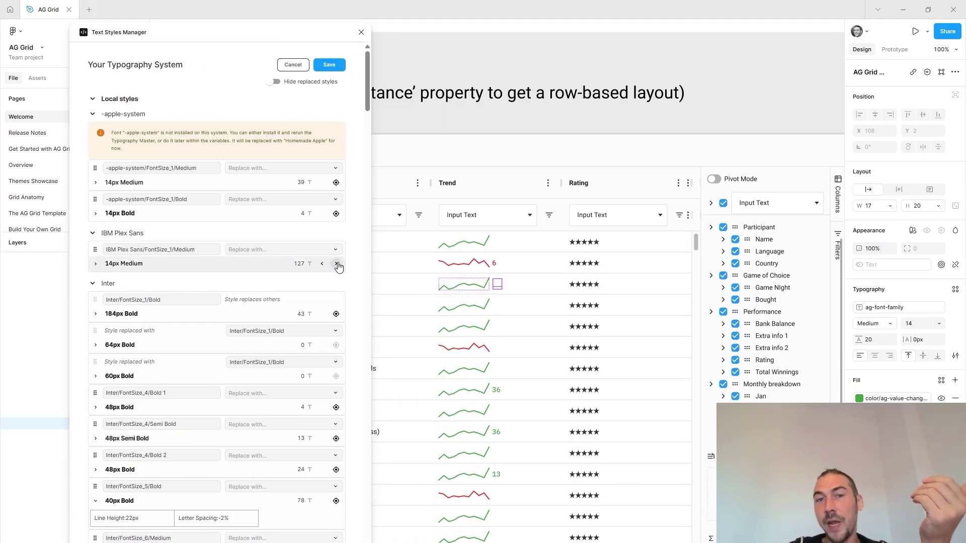
pyautogui.click(337, 264)
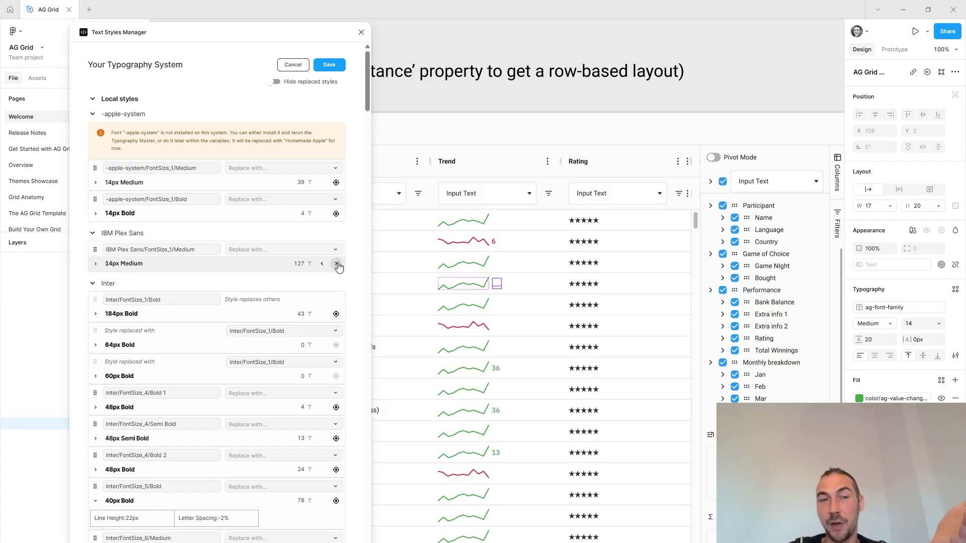
# Step: Collapse the expanded properties of the Inter 40px Bold and 32px Regular styles and save the typography system edits
pyautogui.click(337, 264)
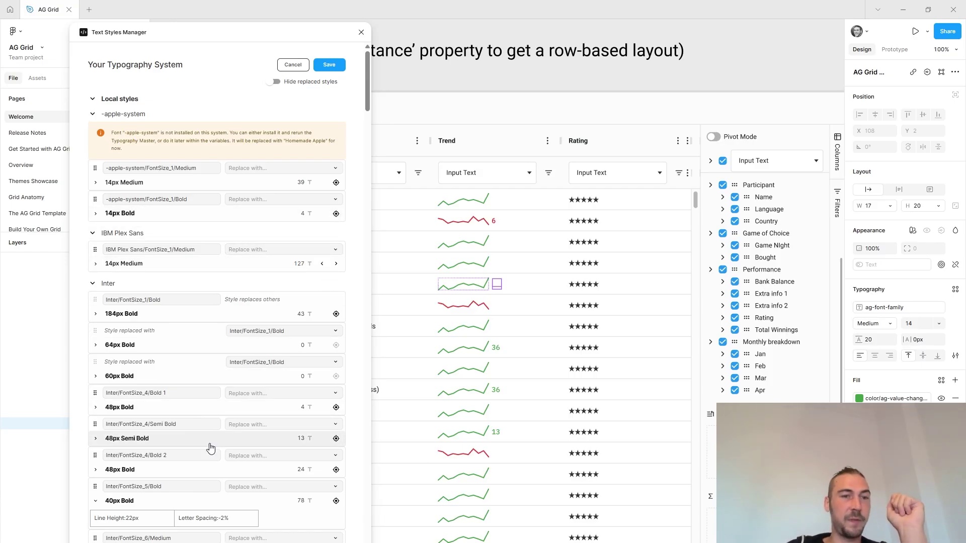
pyautogui.click(130, 502)
pyautogui.scroll(-3, 219, 481)
pyautogui.click(162, 445)
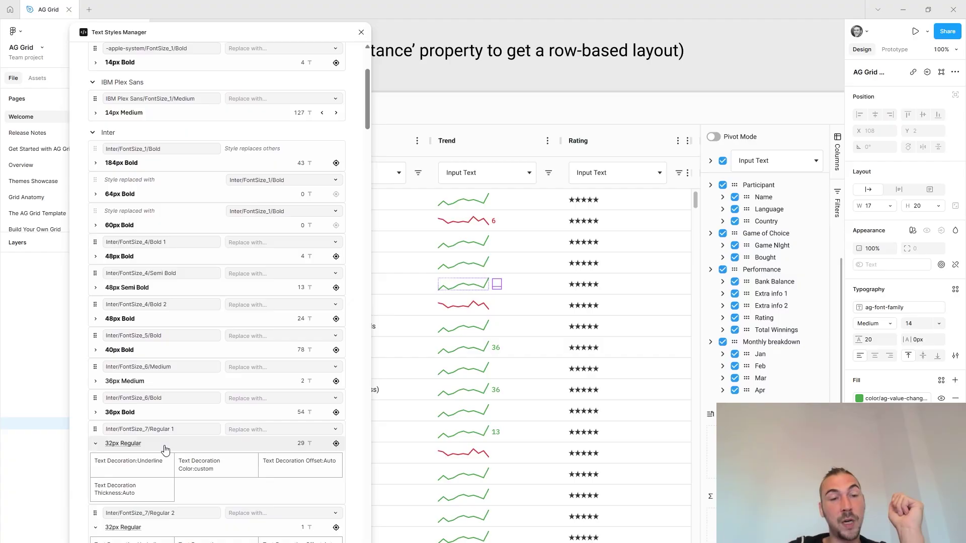
pyautogui.click(162, 445)
pyautogui.click(131, 474)
pyautogui.scroll(3, 285, 289)
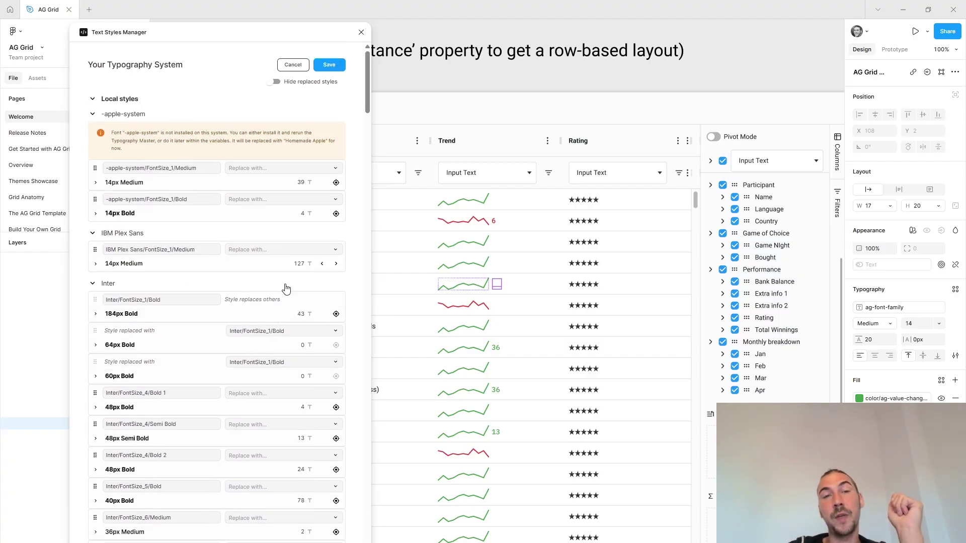
pyautogui.click(339, 64)
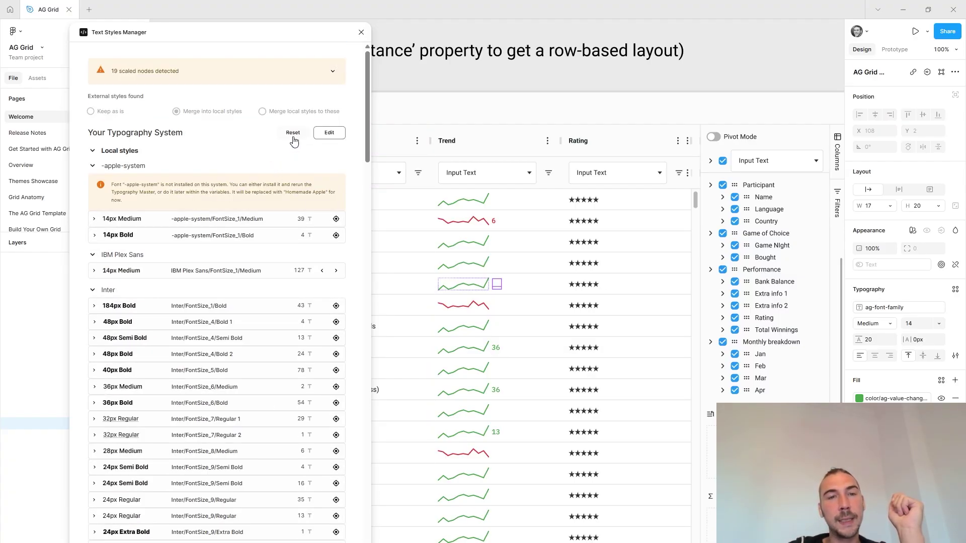
# Step: Review the remaining styles in the typography system and inspect the font settings of the "Copy & Paste Assets" text on the canvas
pyautogui.scroll(-15, 351, 173)
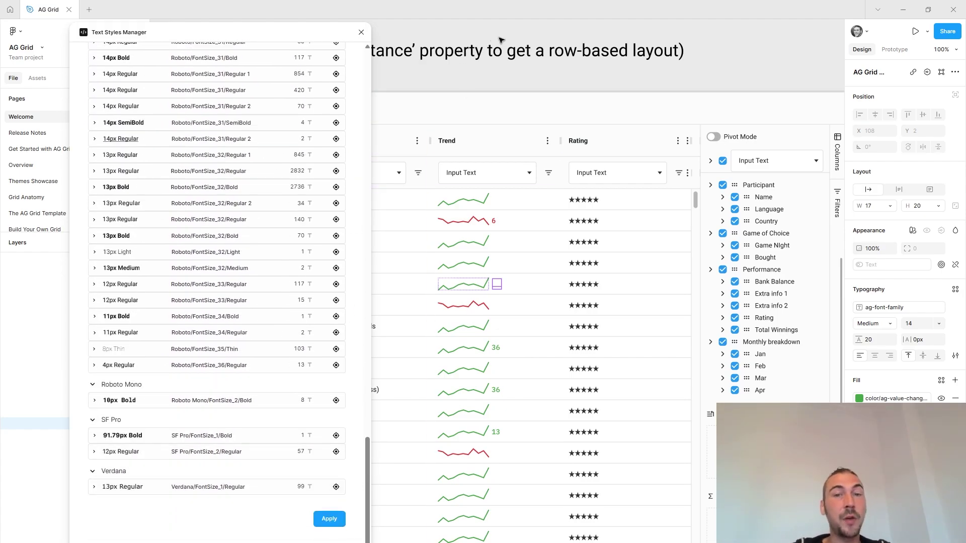
pyautogui.scroll(-5, 730, 44)
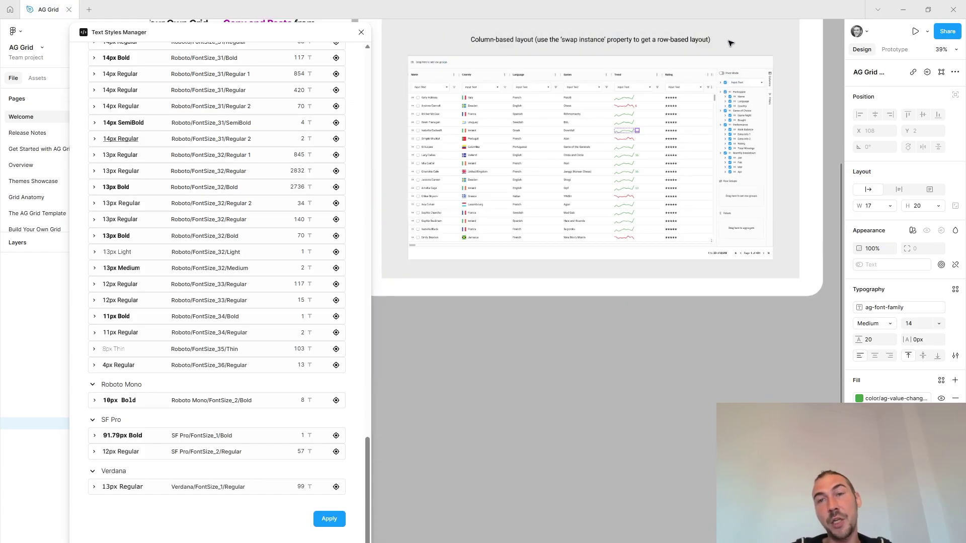
pyautogui.click(711, 367)
pyautogui.scroll(5, 711, 367)
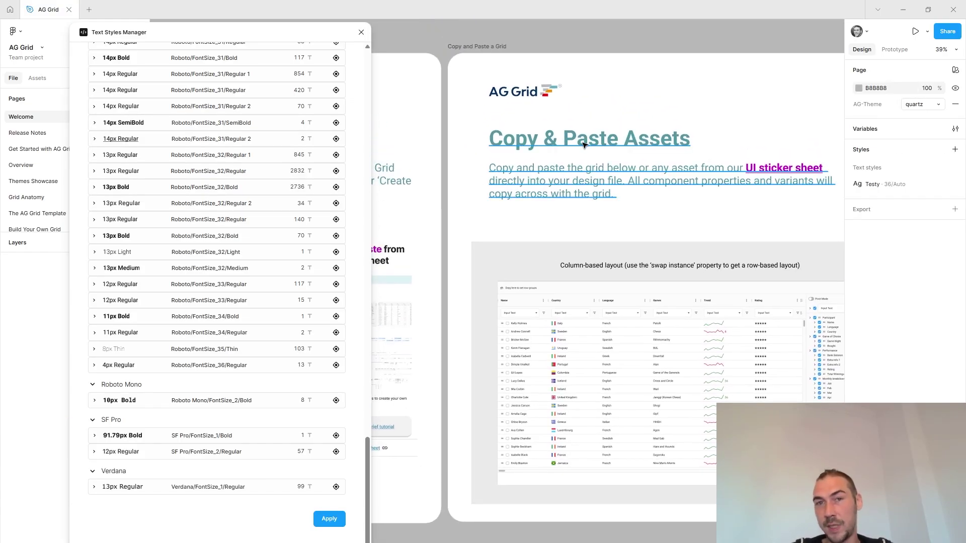
pyautogui.click(584, 145)
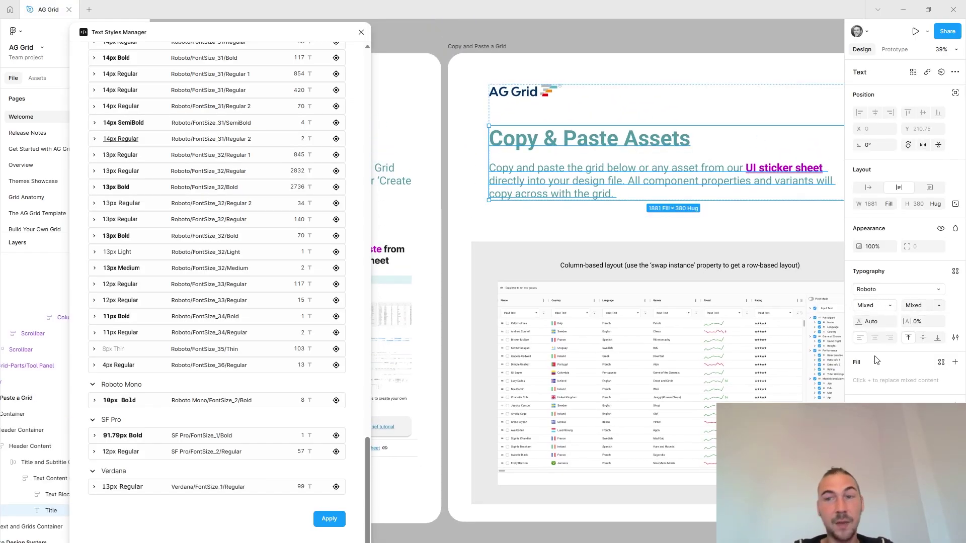
pyautogui.click(654, 224)
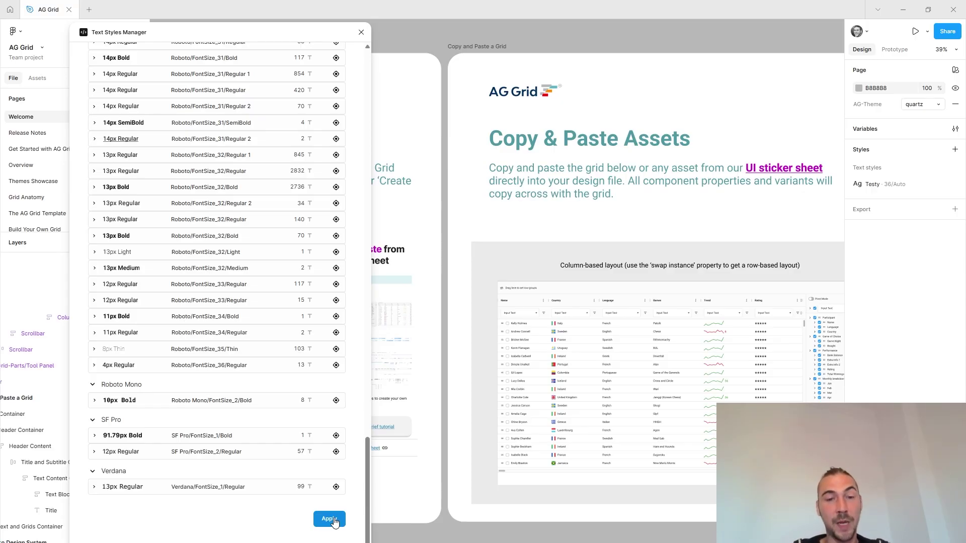
# Step: Apply the typography system to the file, close the plugin and look through the page's local text styles
pyautogui.click(334, 521)
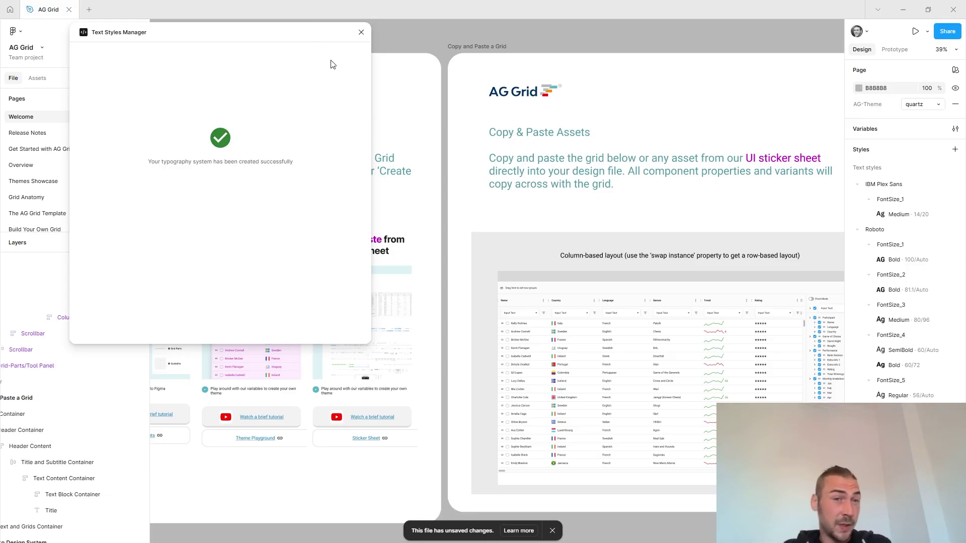
pyautogui.click(361, 32)
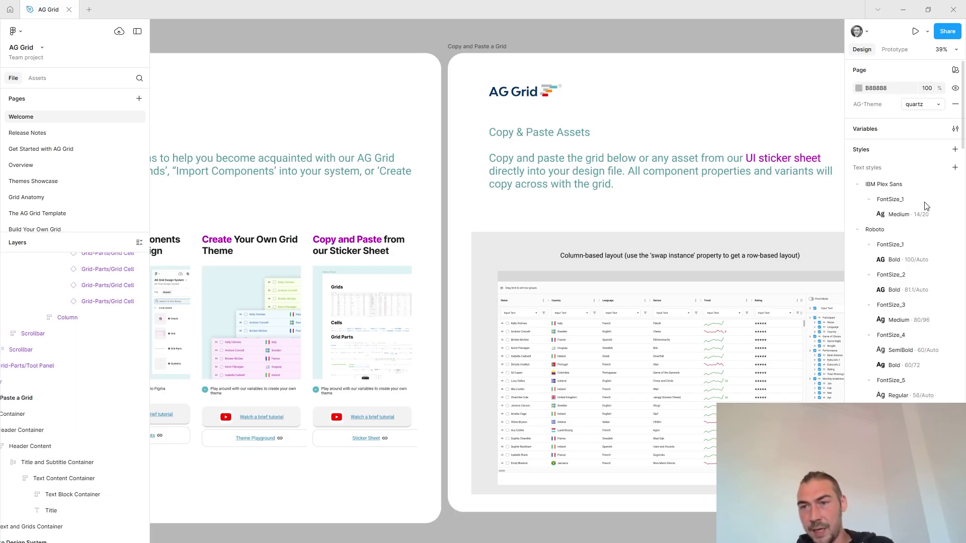
pyautogui.scroll(-3, 937, 275)
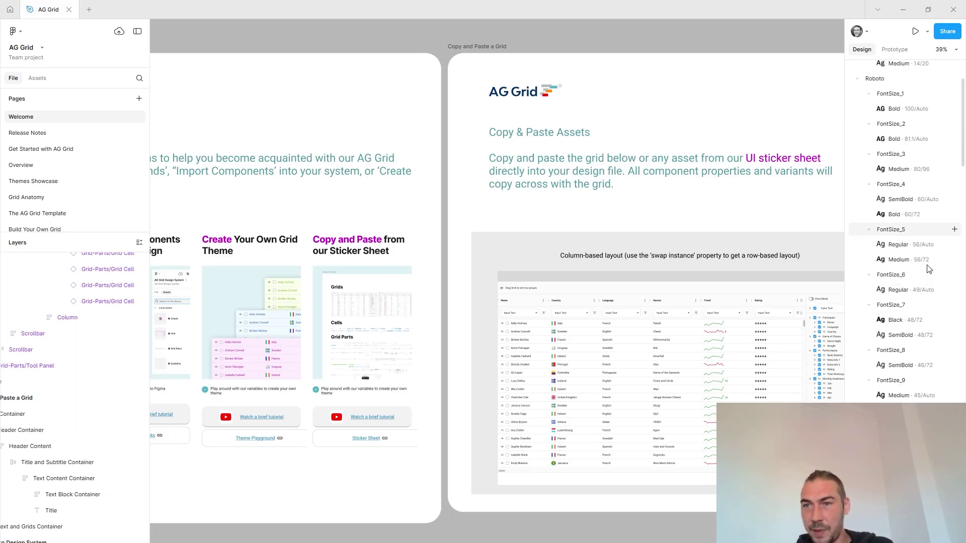
pyautogui.scroll(3, 929, 268)
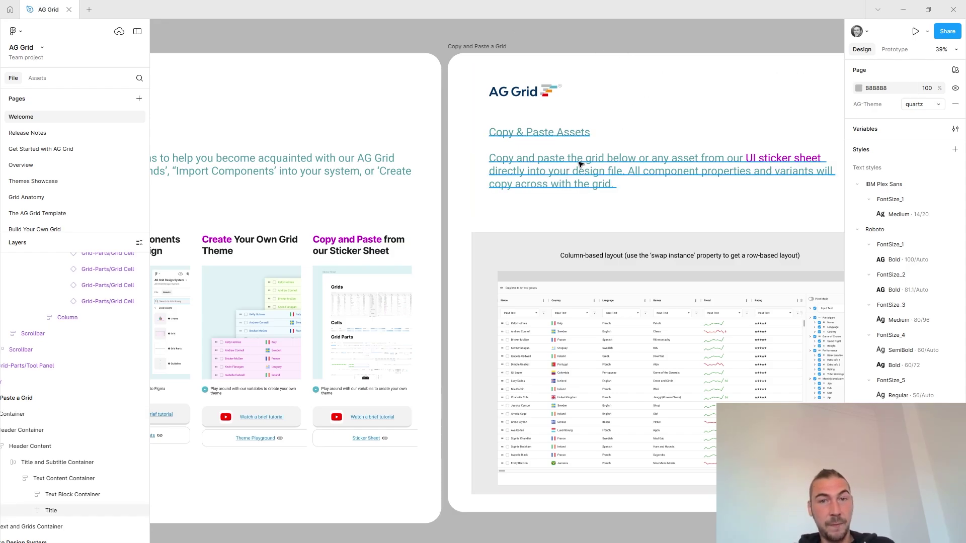
# Step: Open the "Copy & Paste Assets" text's Roboto/FontSize_5/Regular style for editing and show its additional type settings
pyautogui.click(597, 168)
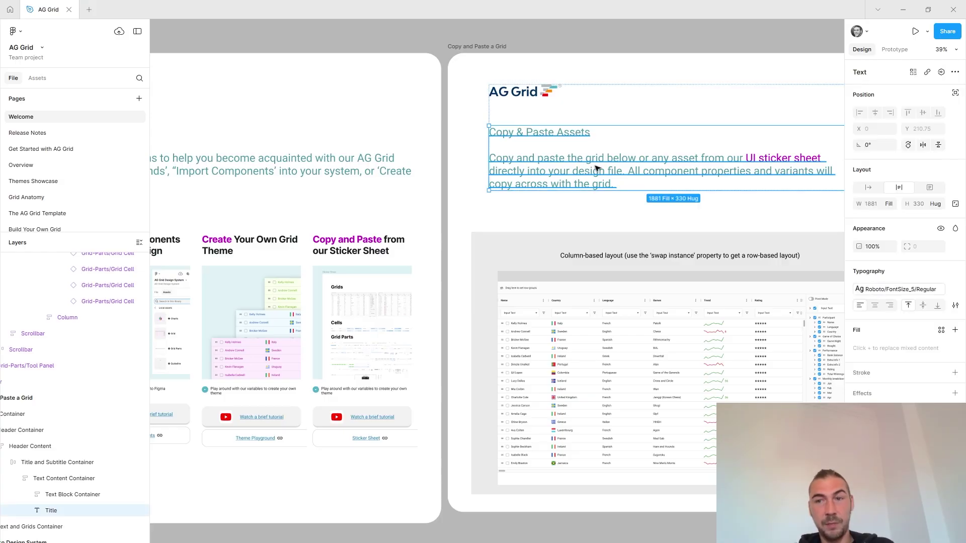
pyautogui.click(903, 291)
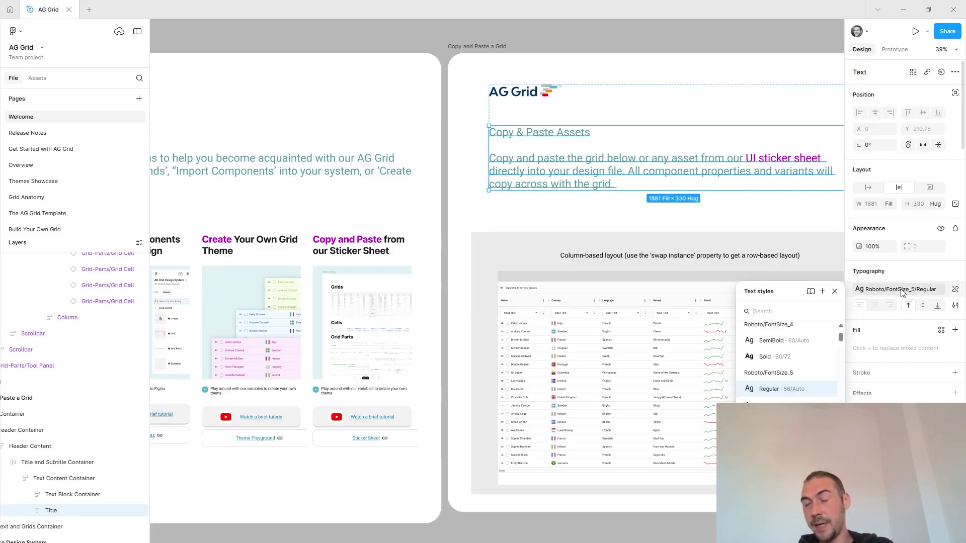
pyautogui.click(827, 390)
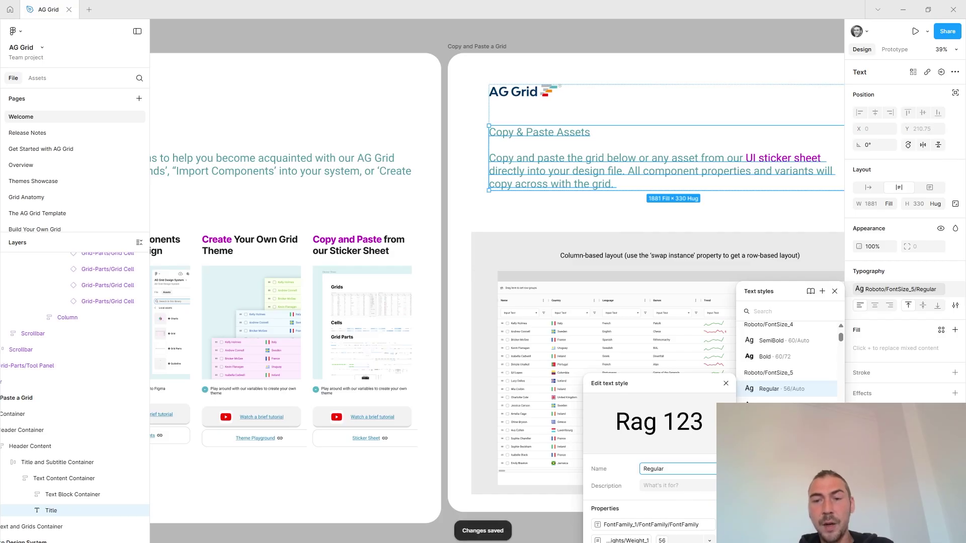
pyautogui.click(687, 509)
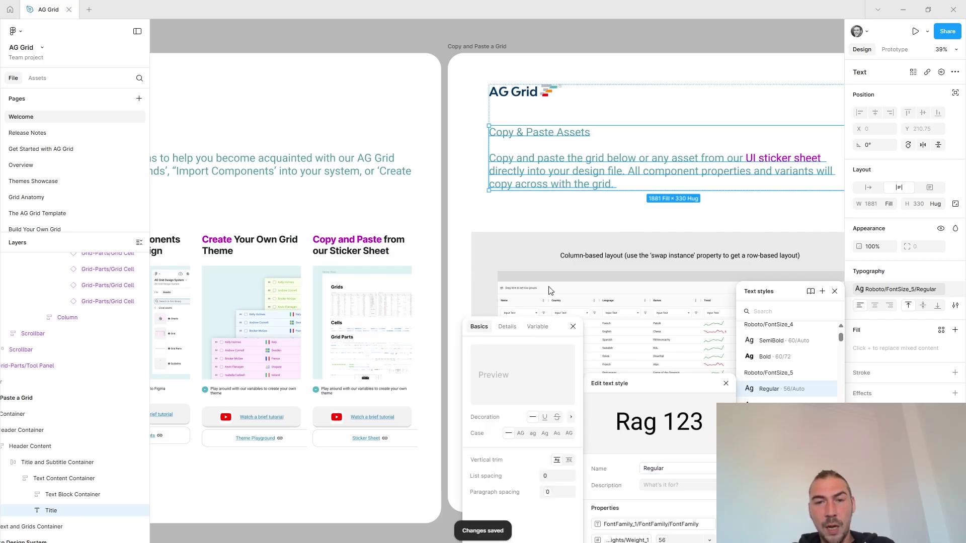
# Step: Examine which variables are bound to the style's paragraph spacing and paragraph indent, and close the style settings
pyautogui.moveTo(543, 334); pyautogui.dragTo(395, 41)
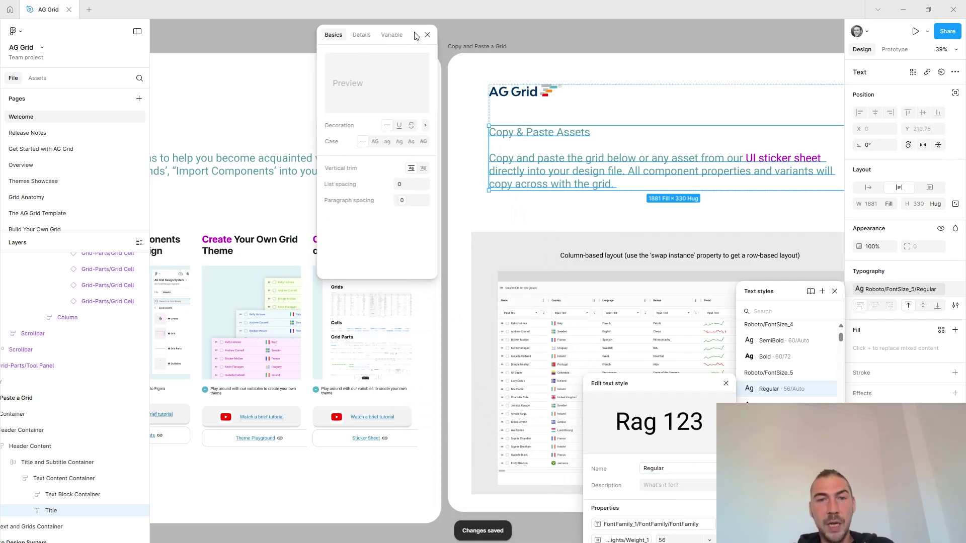
pyautogui.click(401, 201)
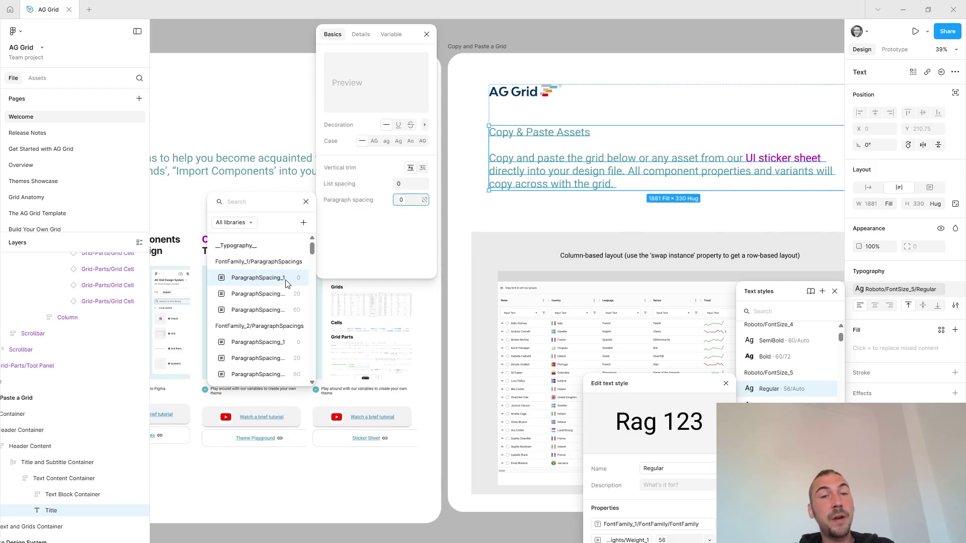
pyautogui.click(361, 34)
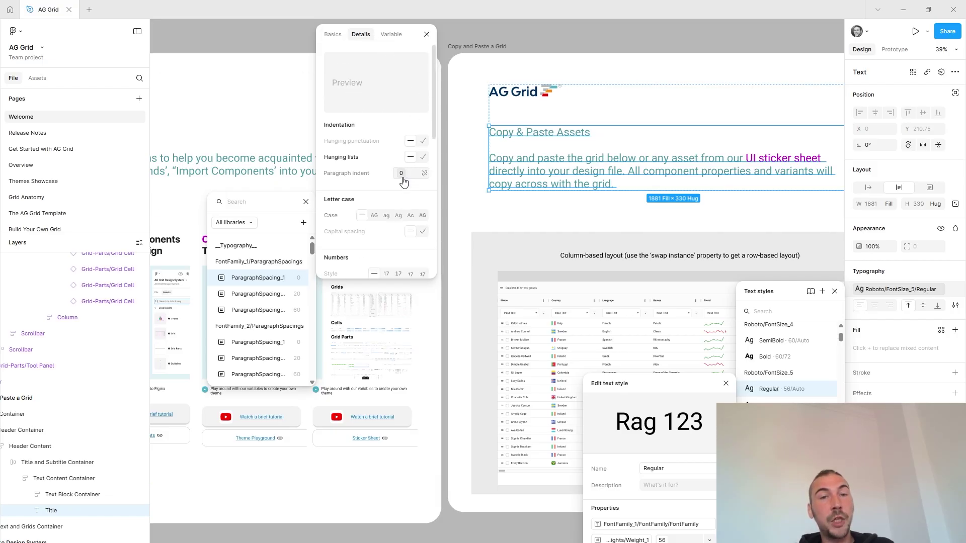
pyautogui.click(402, 174)
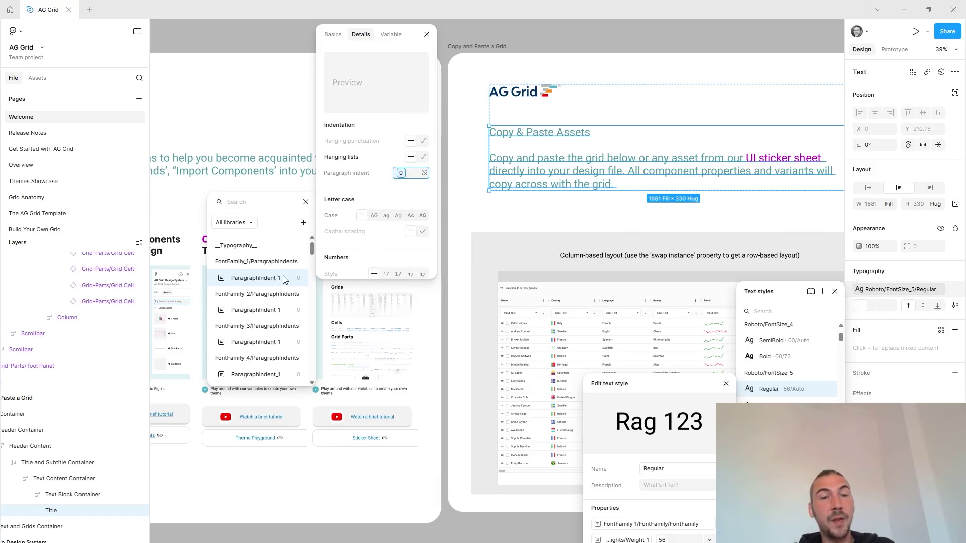
pyautogui.click(426, 34)
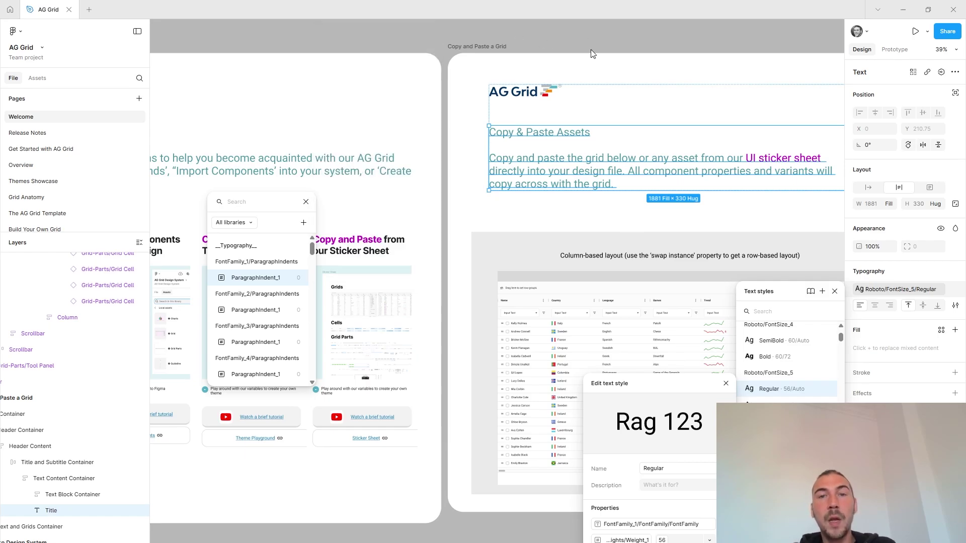
pyautogui.click(523, 326)
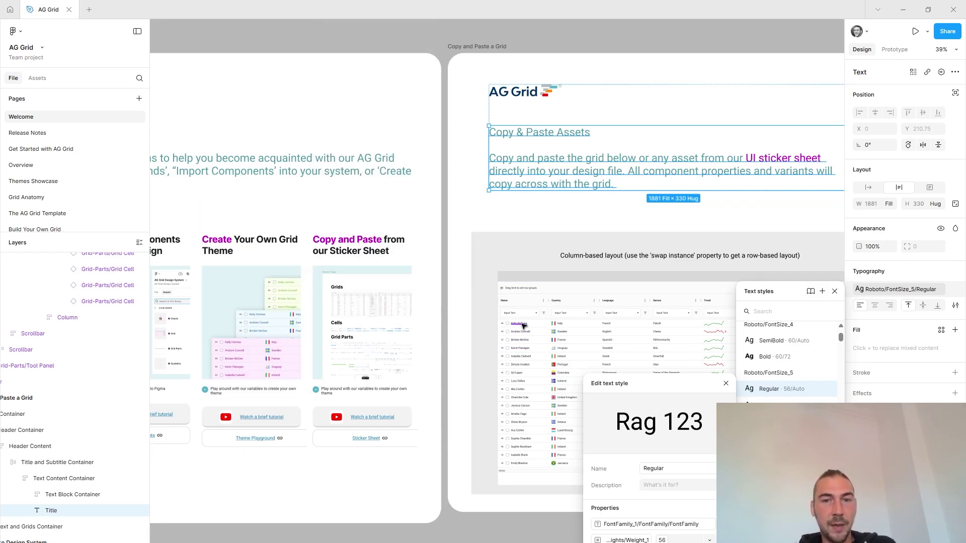
# Step: Check which text style is applied to the first data cell in the grid's Name column
pyautogui.click(523, 326)
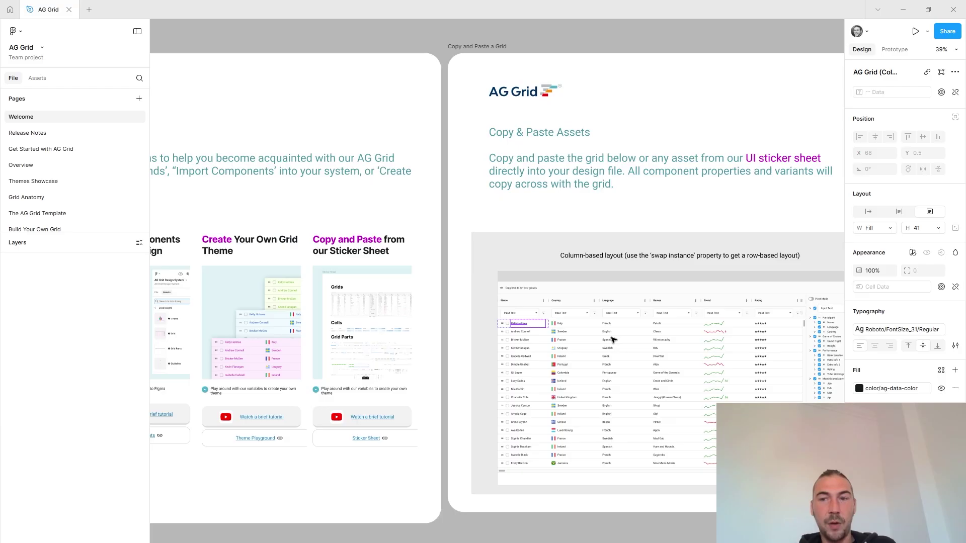
pyautogui.click(893, 332)
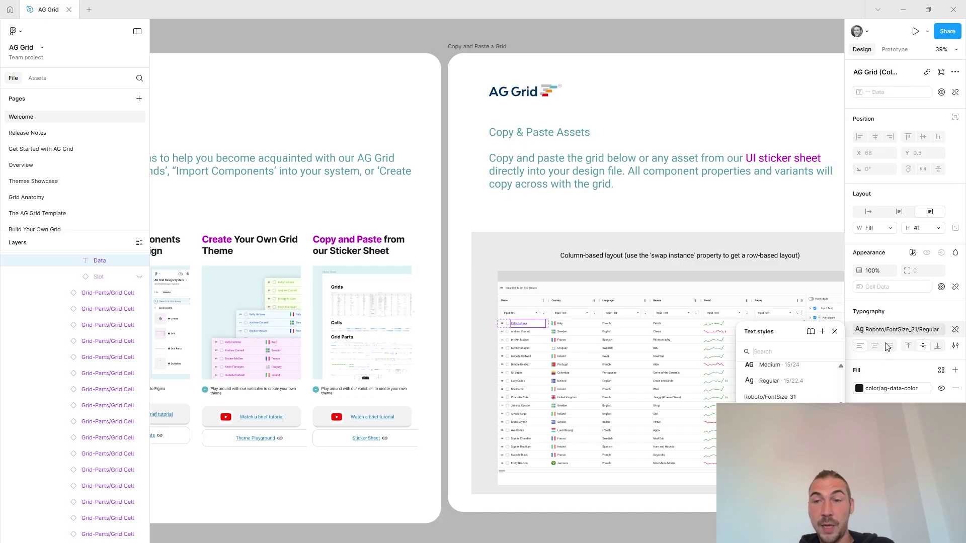
pyautogui.click(778, 41)
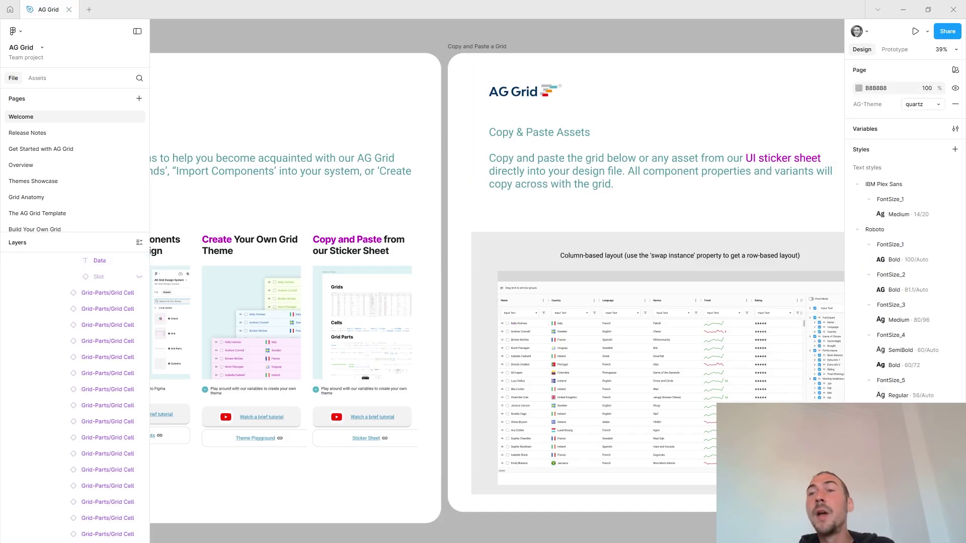
# Step: Open the local variables in an enlarged window and examine the FontFamily_1 and FontFamily_2 groups of the __Typography__ collection
pyautogui.click(954, 131)
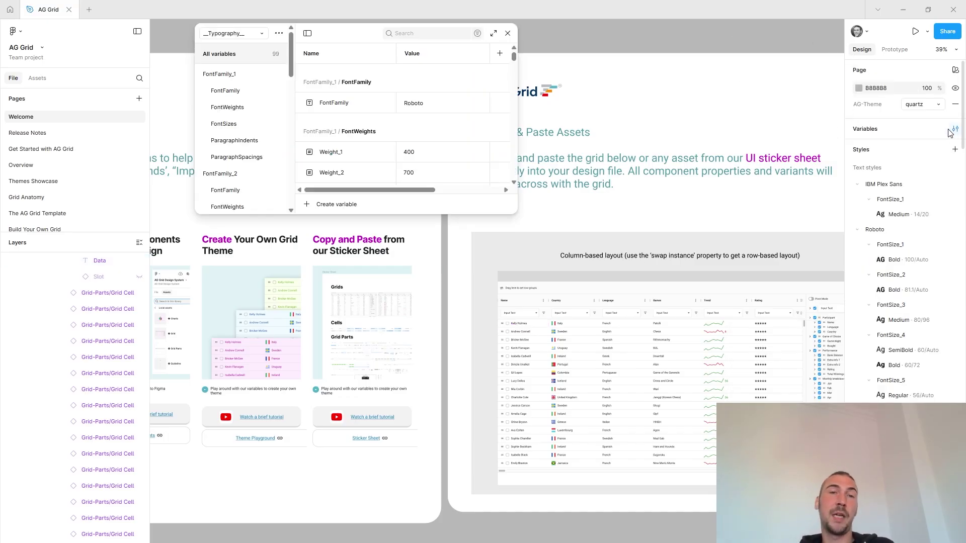
pyautogui.moveTo(516, 212); pyautogui.dragTo(698, 523)
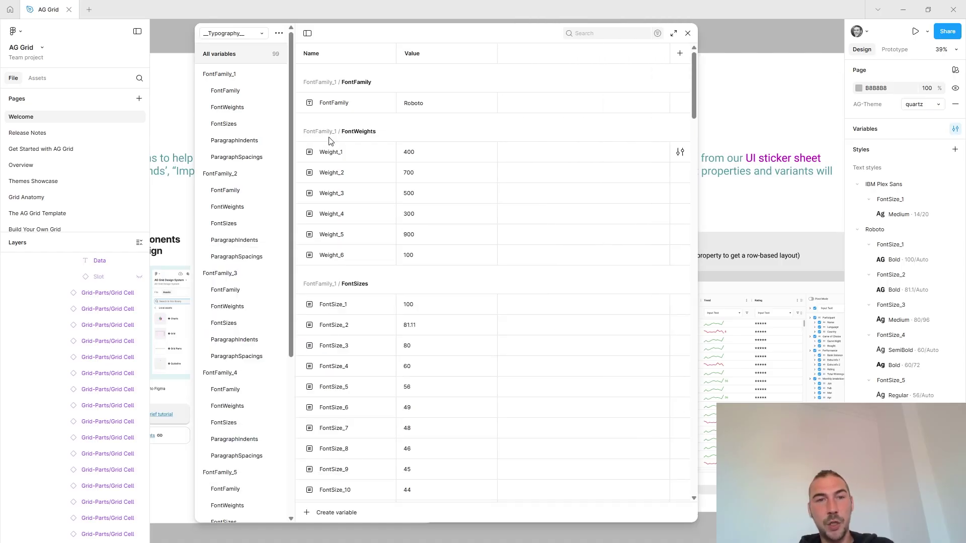
pyautogui.click(262, 33)
pyautogui.click(263, 34)
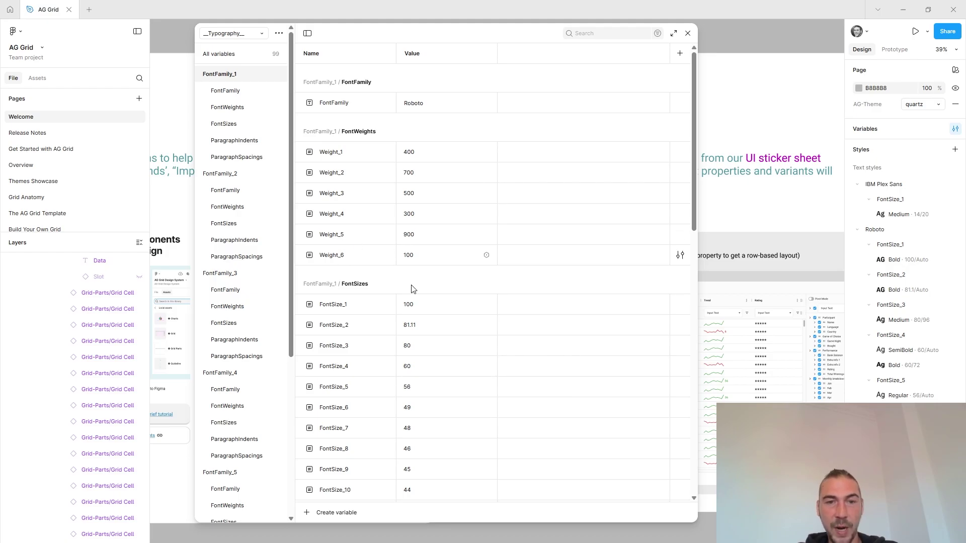
pyautogui.scroll(-13, 415, 332)
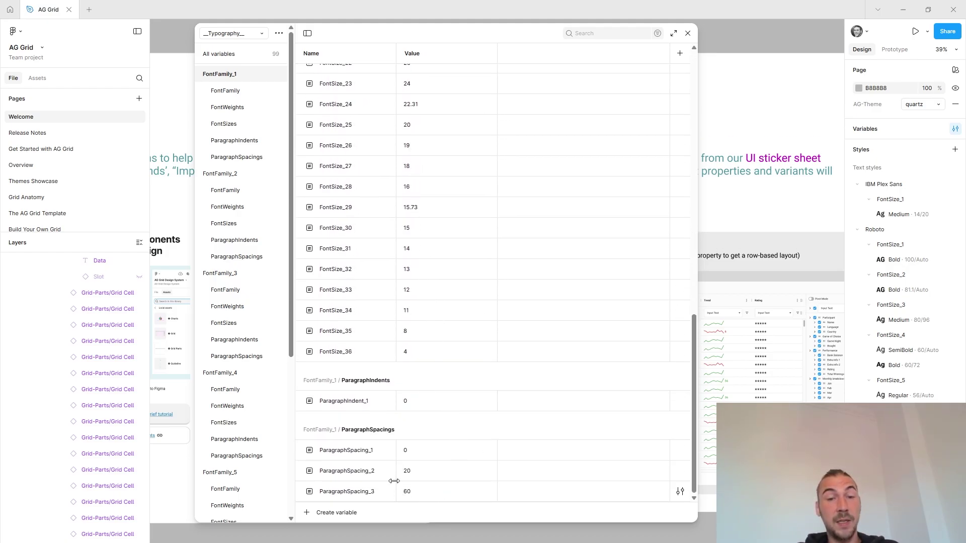
pyautogui.click(239, 176)
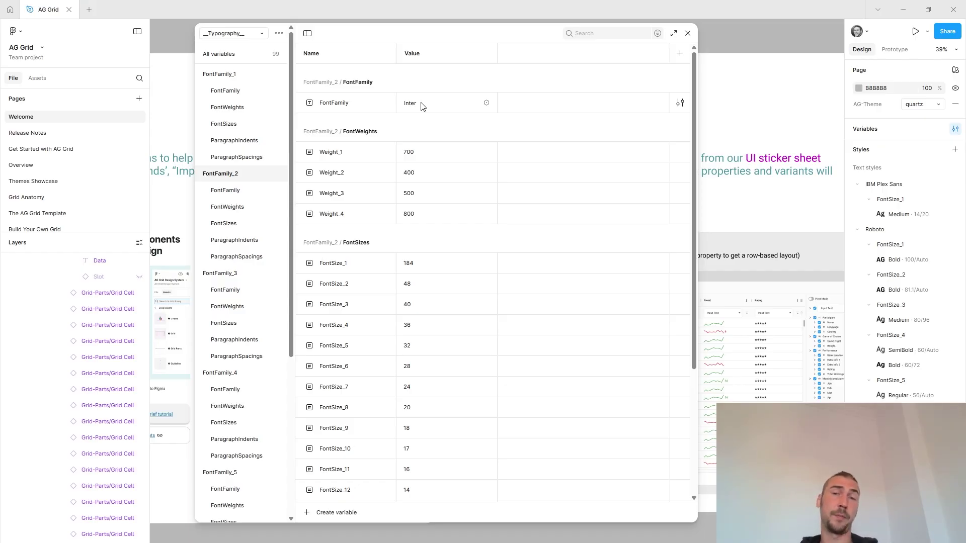
pyautogui.click(688, 34)
# Step: Examine the properties of IBM Plex Sans/FontSize_1/Medium and check which text style the "Copy and Paste from our Sticker Sheet" heading uses
pyautogui.click(955, 215)
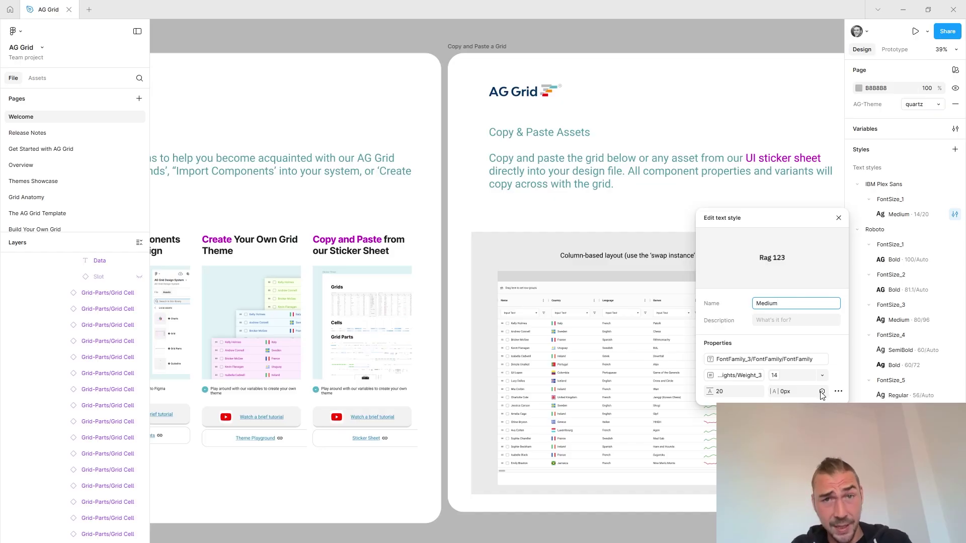
pyautogui.click(837, 220)
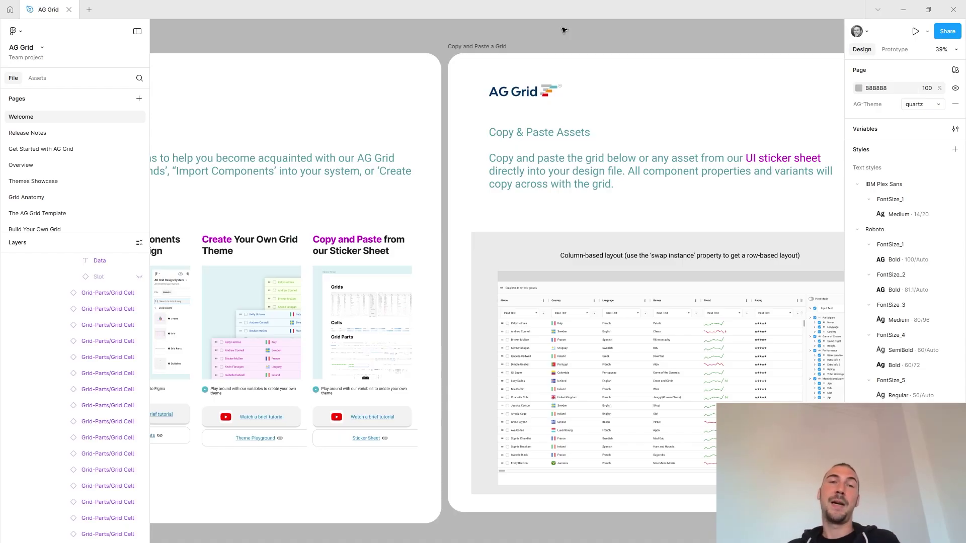
pyautogui.click(370, 251)
pyautogui.click(886, 290)
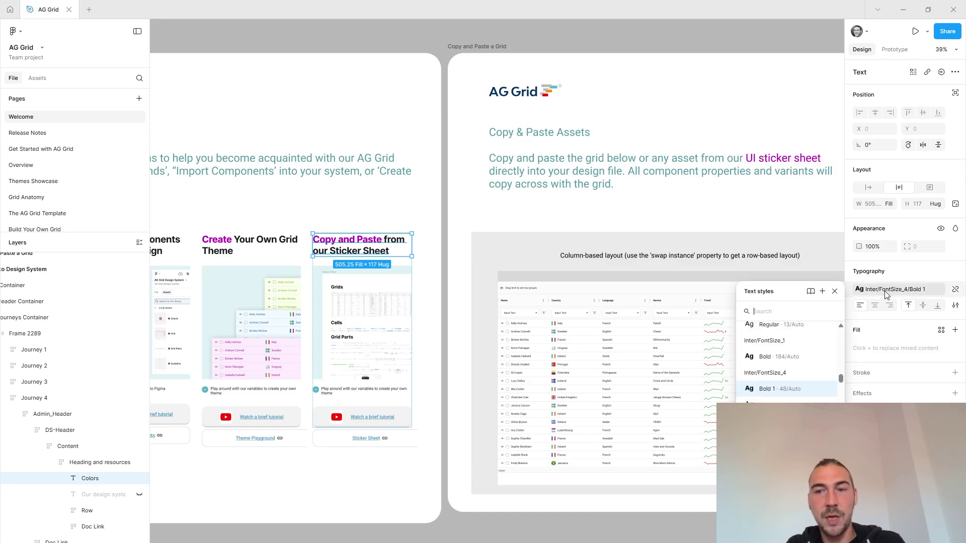
pyautogui.click(777, 41)
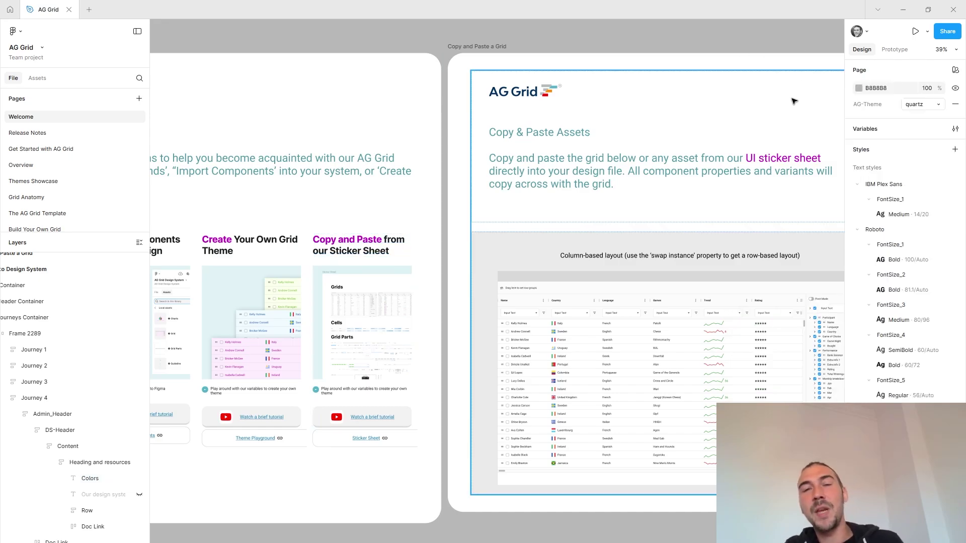